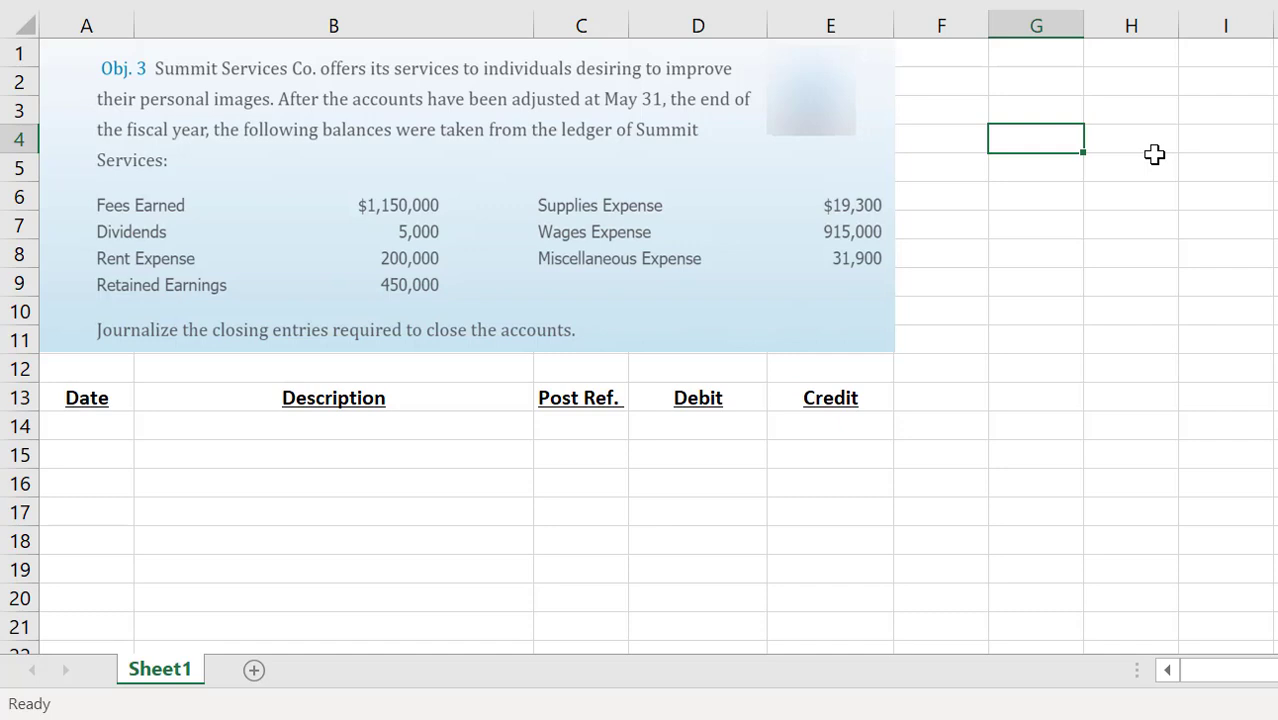
Enter =200000+19300+915000+31900 in G4 to total the four expenses at 1,166,200.
type("=200000")
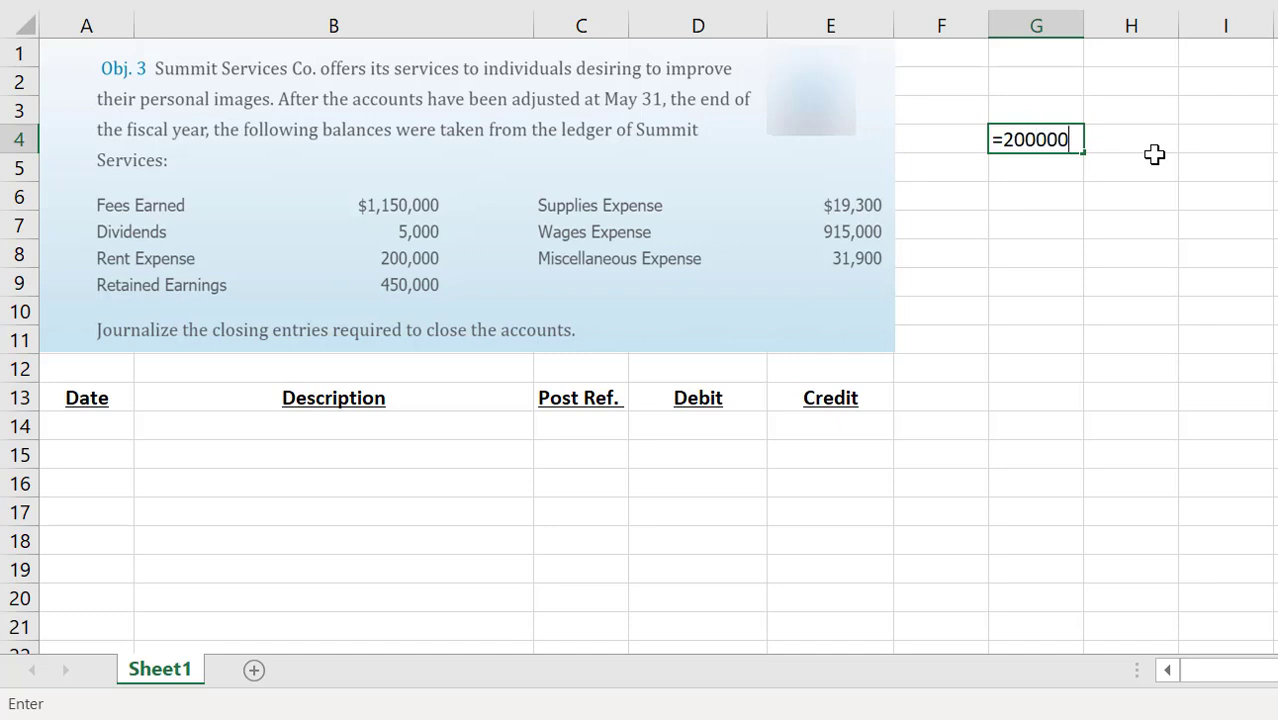
type("+19300")
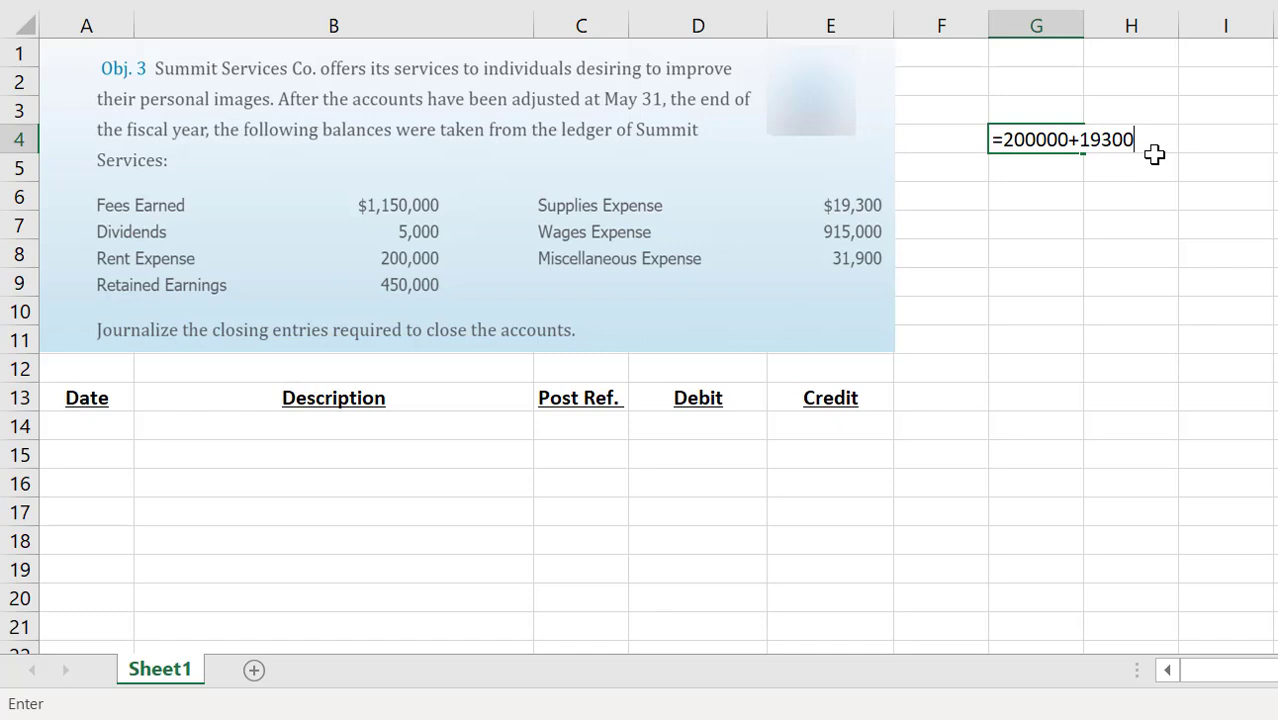
type("+91500")
type("0+")
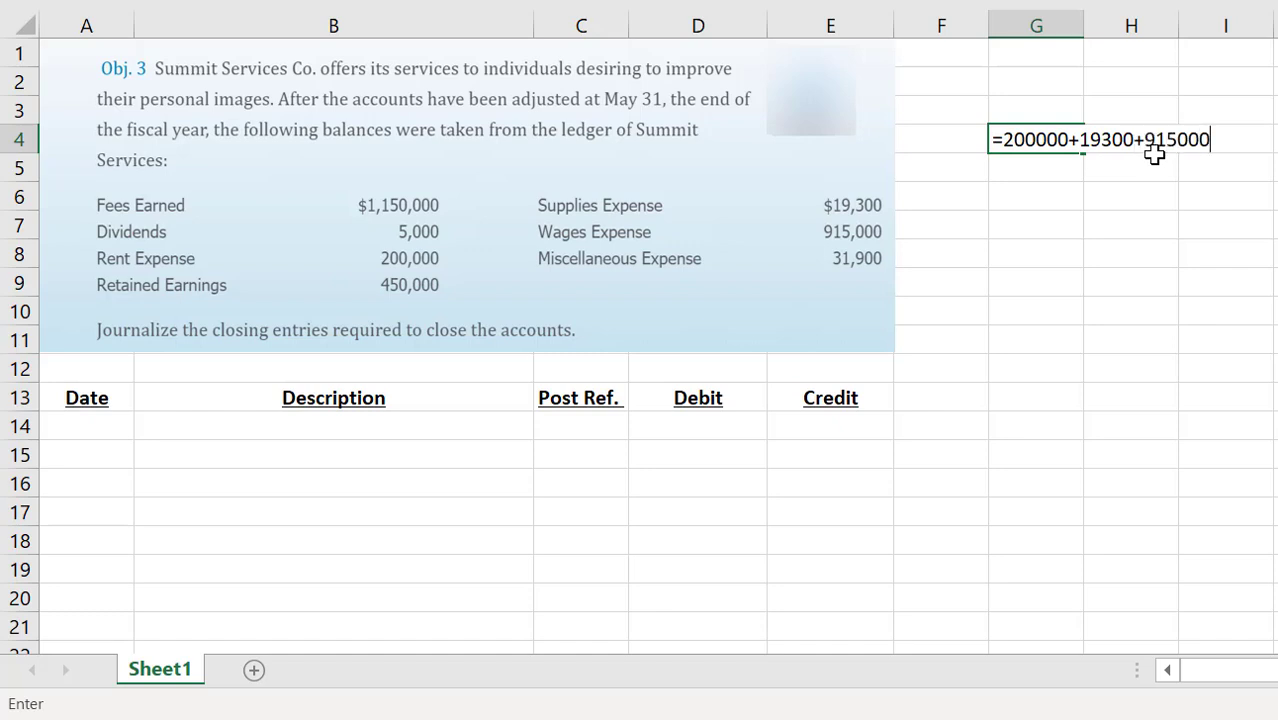
type("31900")
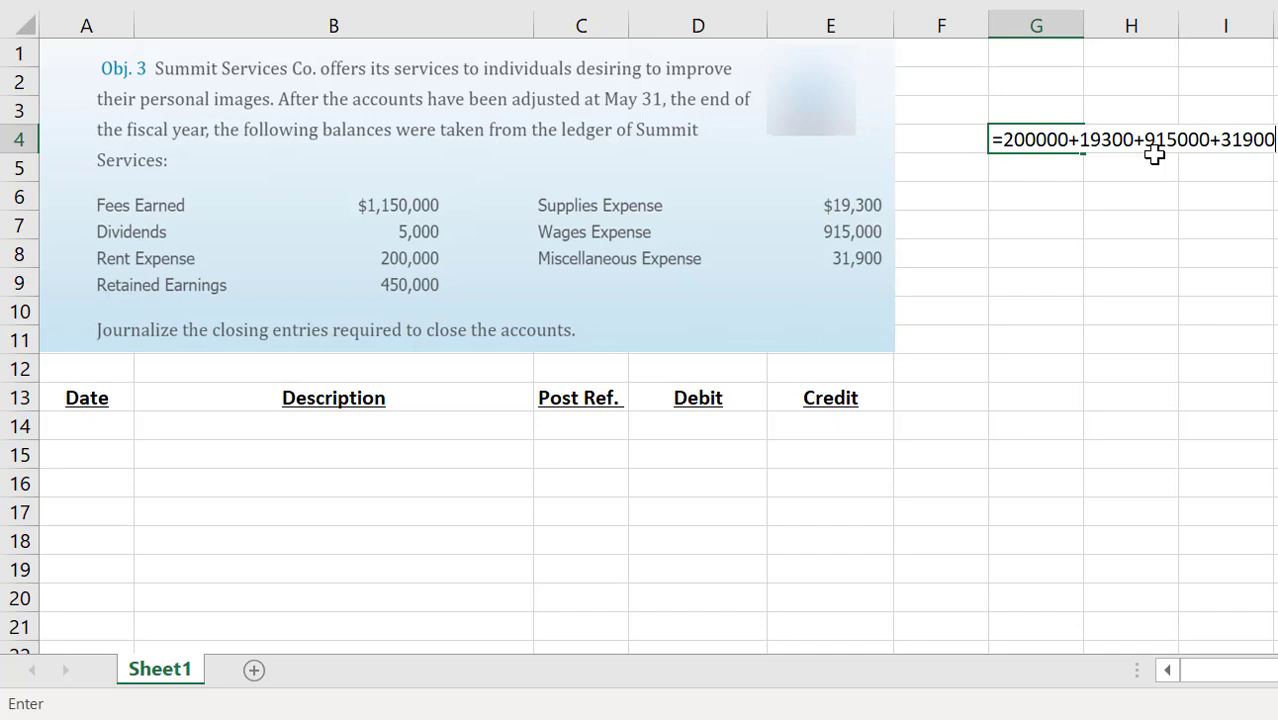
key("Return")
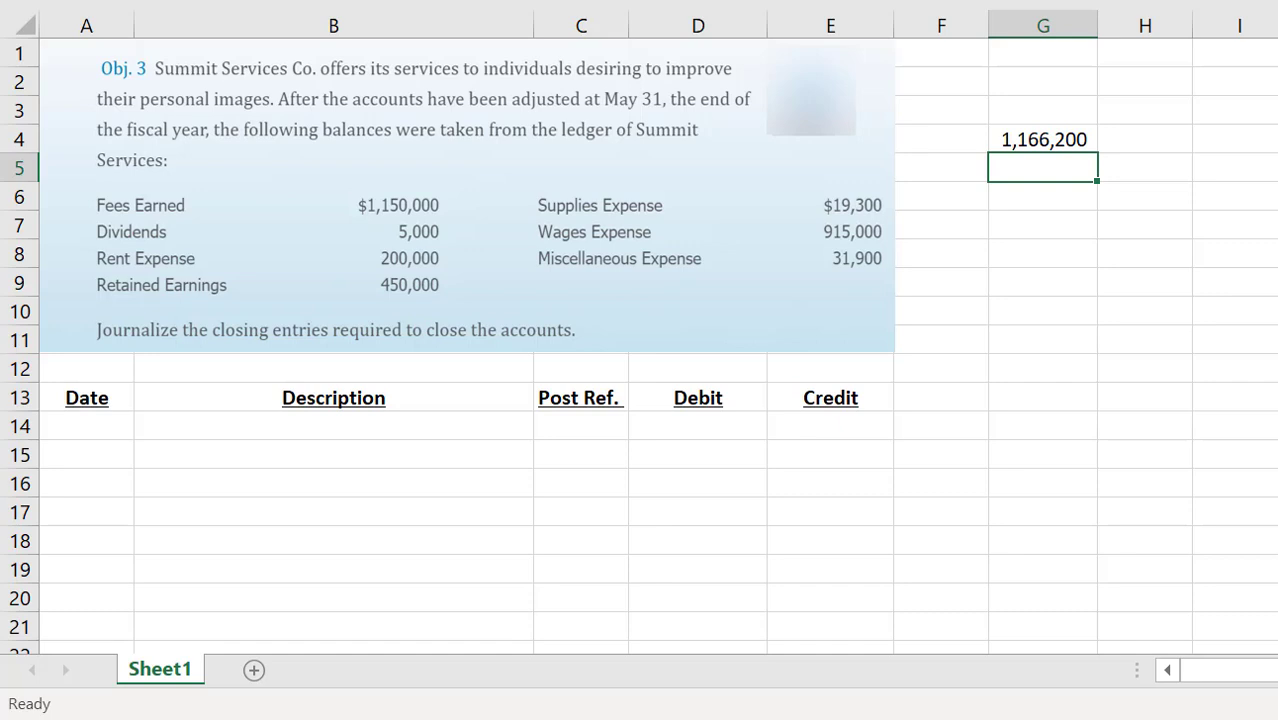
key("Up")
key("Up")
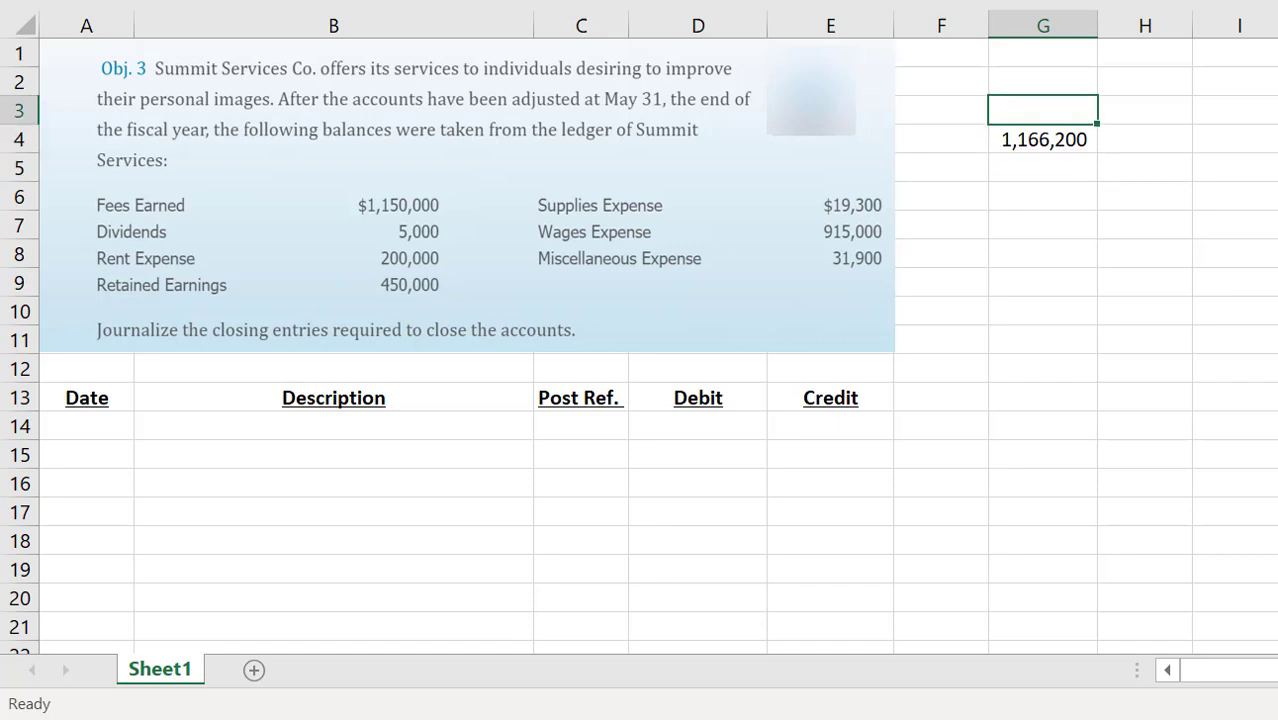
Enter Fees Earned of 1,150,000 in G3, formatted with thousands separators and no decimals.
type("=1150")
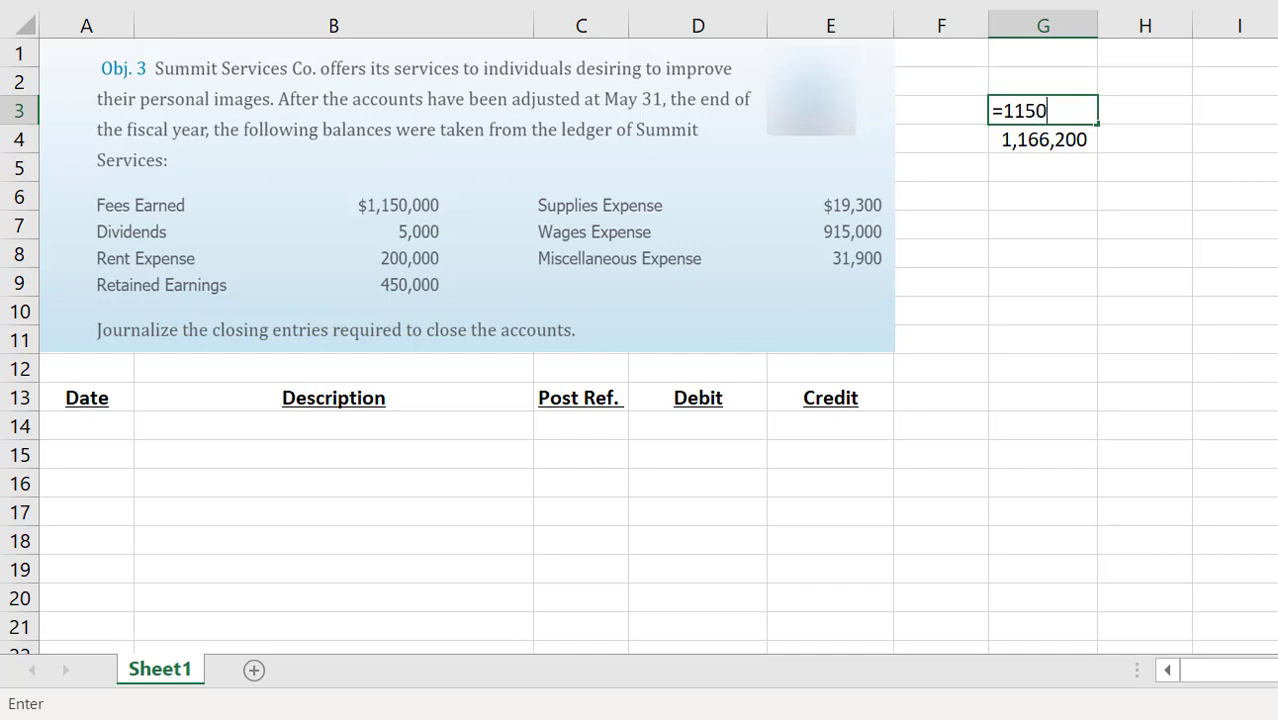
type("000")
key("Return")
key("Up")
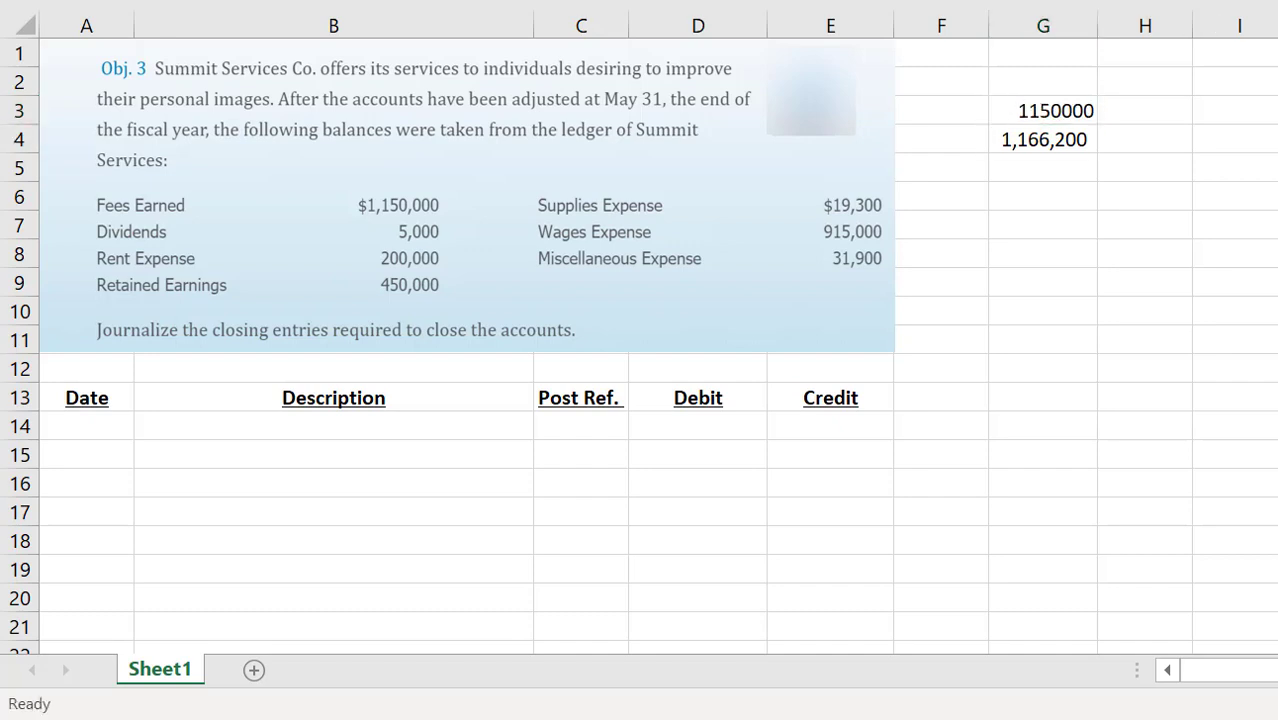
left_click(1027, 112)
key("ctrl+shift+1")
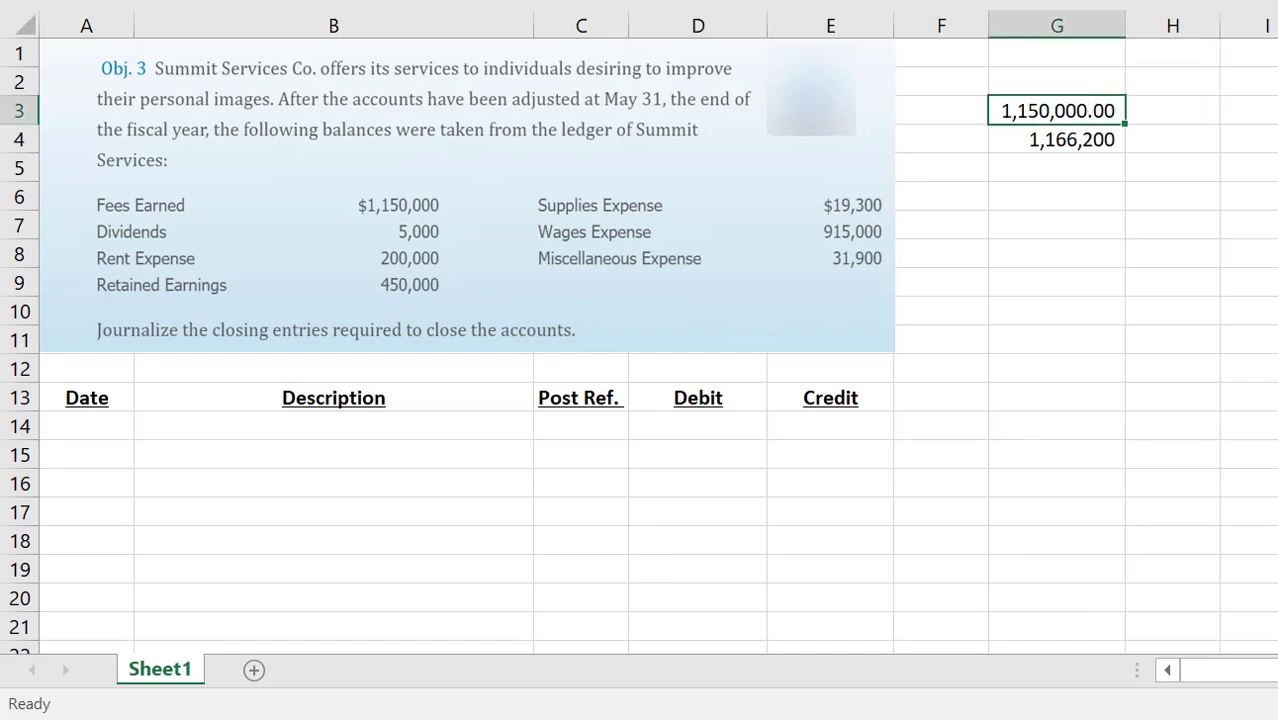
key("ctrl+z")
Enter =G3-G4 in G5 to show the net loss of (16,200).
left_click(1070, 168)
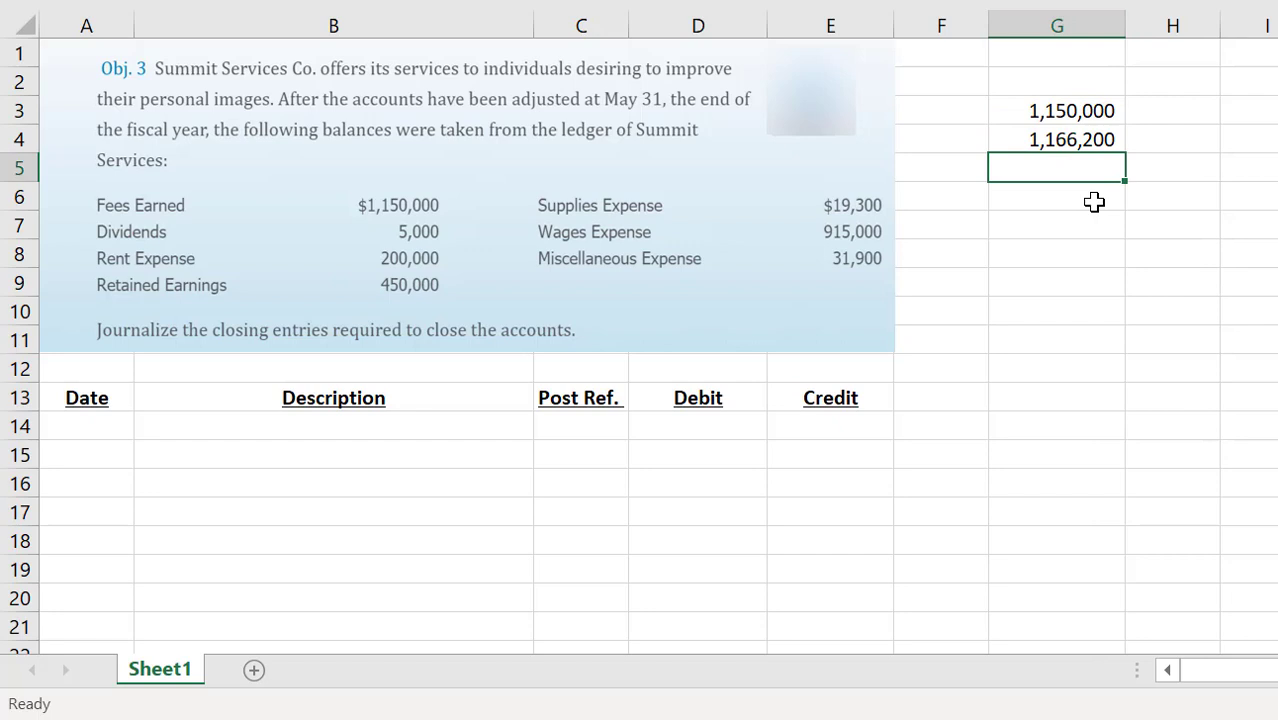
type("=")
key("Up")
key("Up")
type("-")
key("Up")
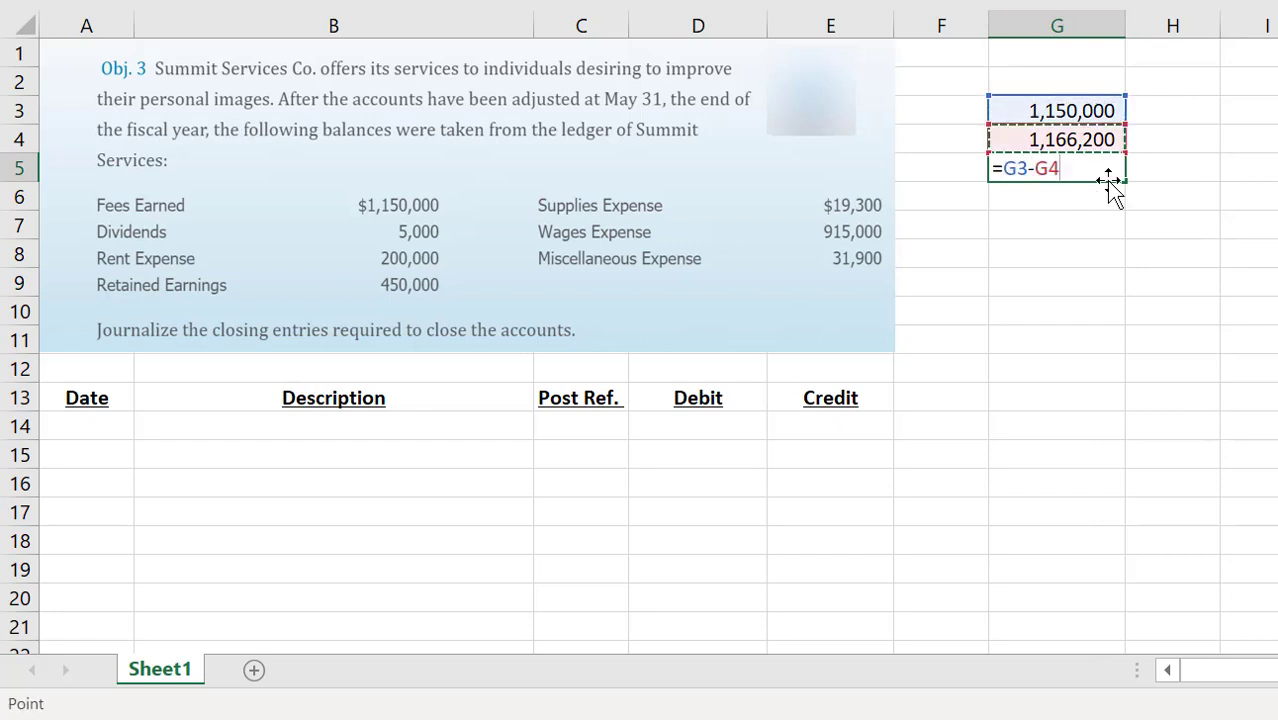
key("Return")
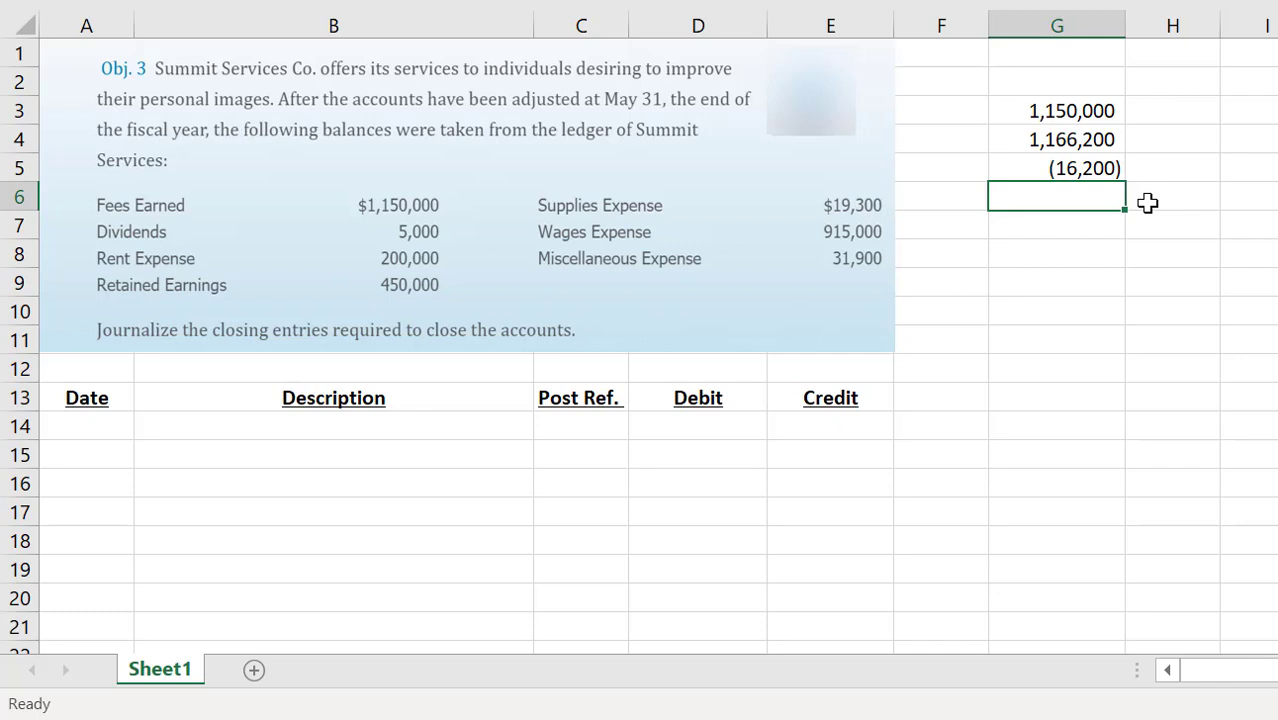
In row 14, record a 31-May journal line debiting Fees Earned 1,150,000.
left_click(96, 425)
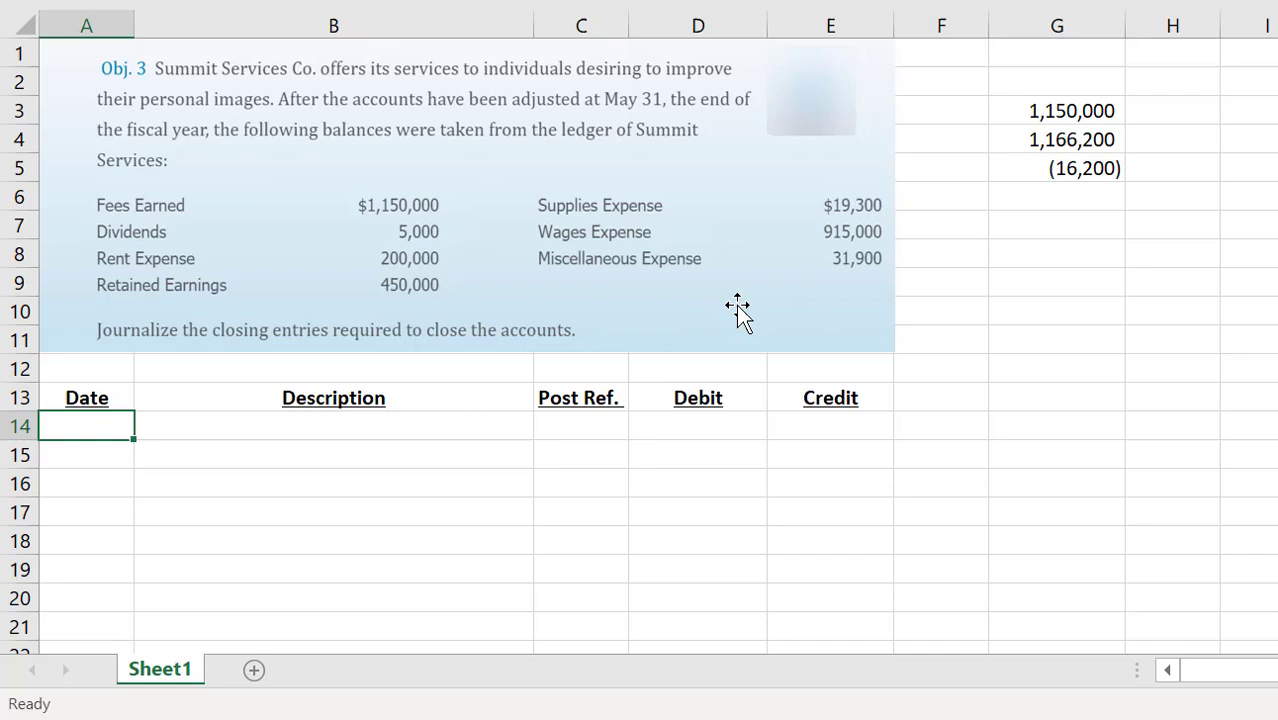
type("5/31")
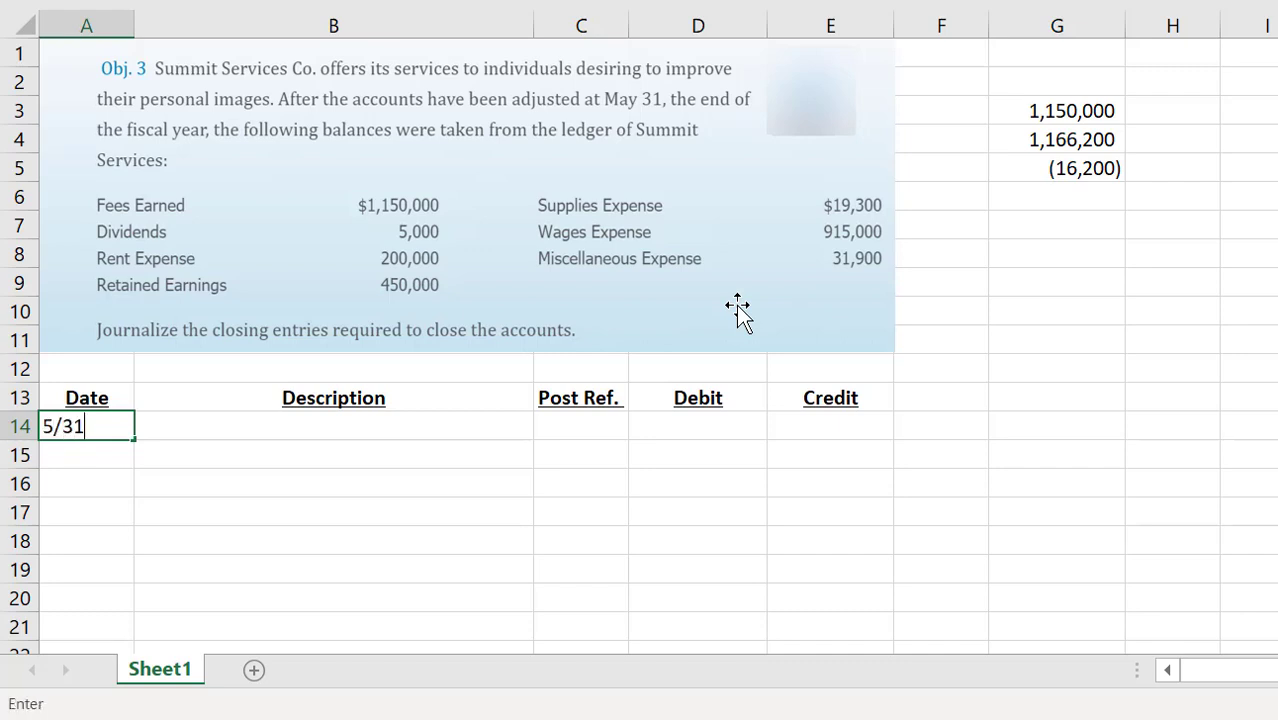
key("Tab")
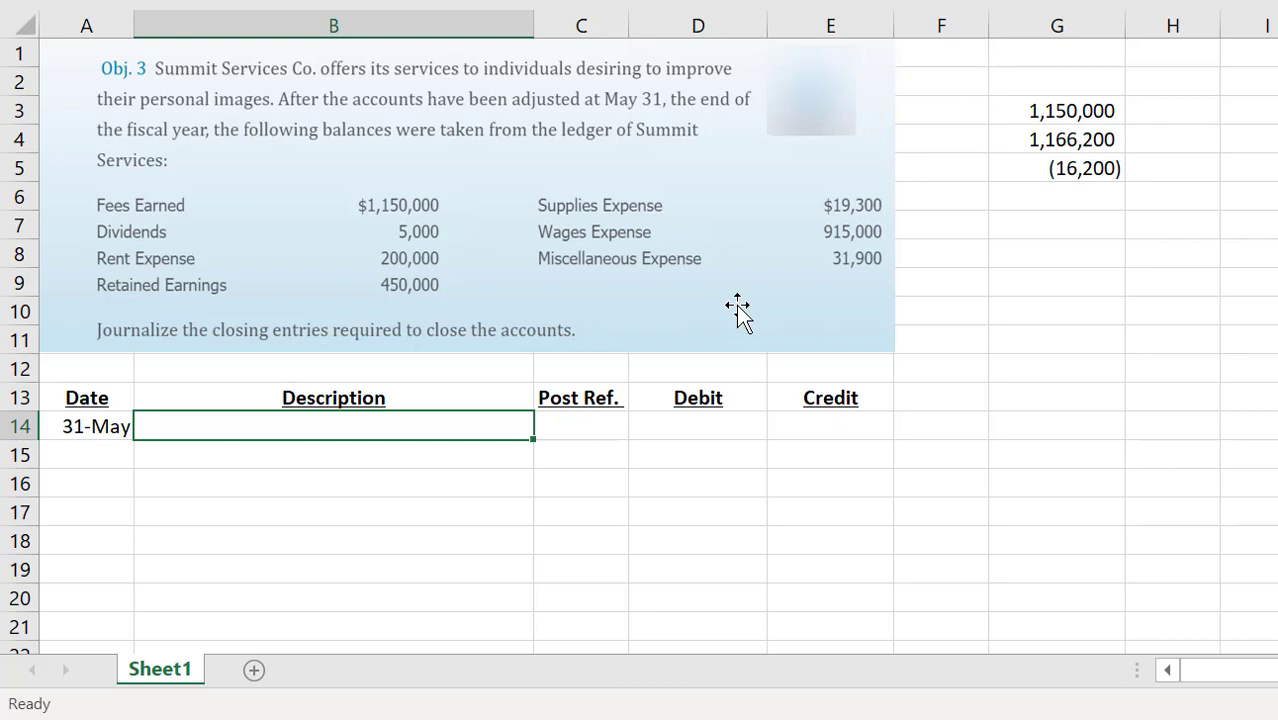
type("Fees E")
type("d")
key("Tab")
key("Tab")
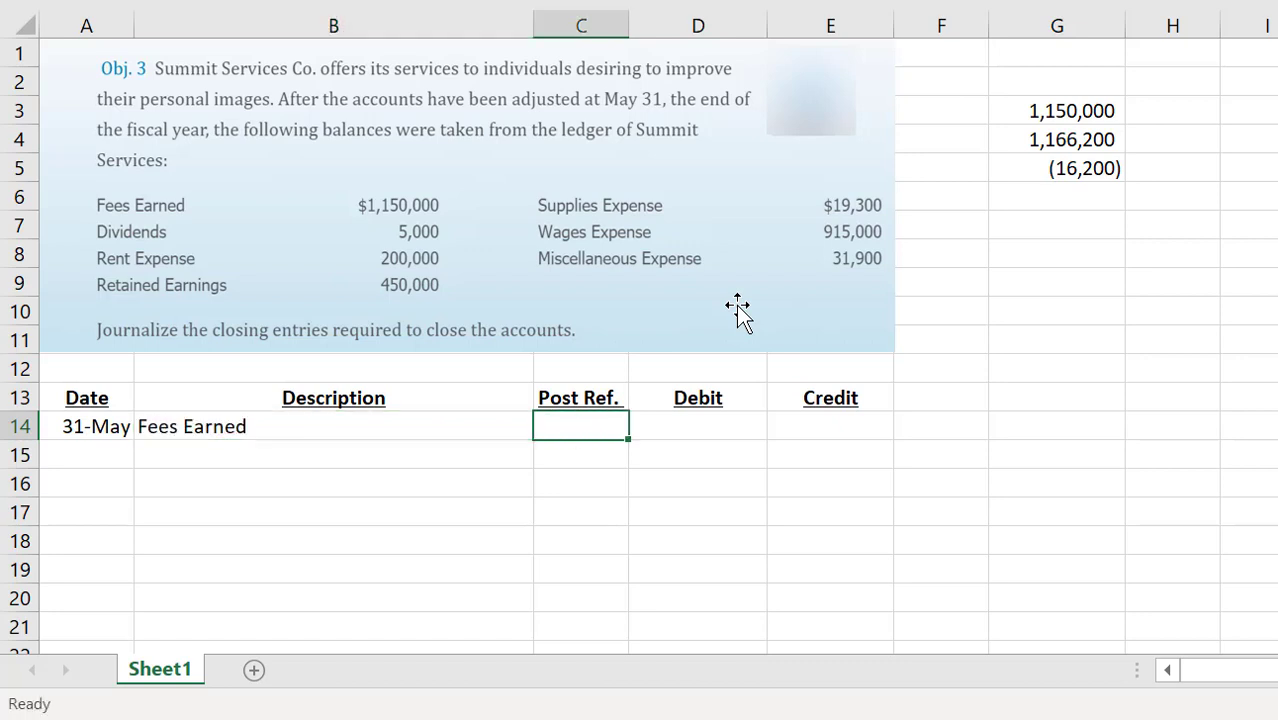
type("1,150,000")
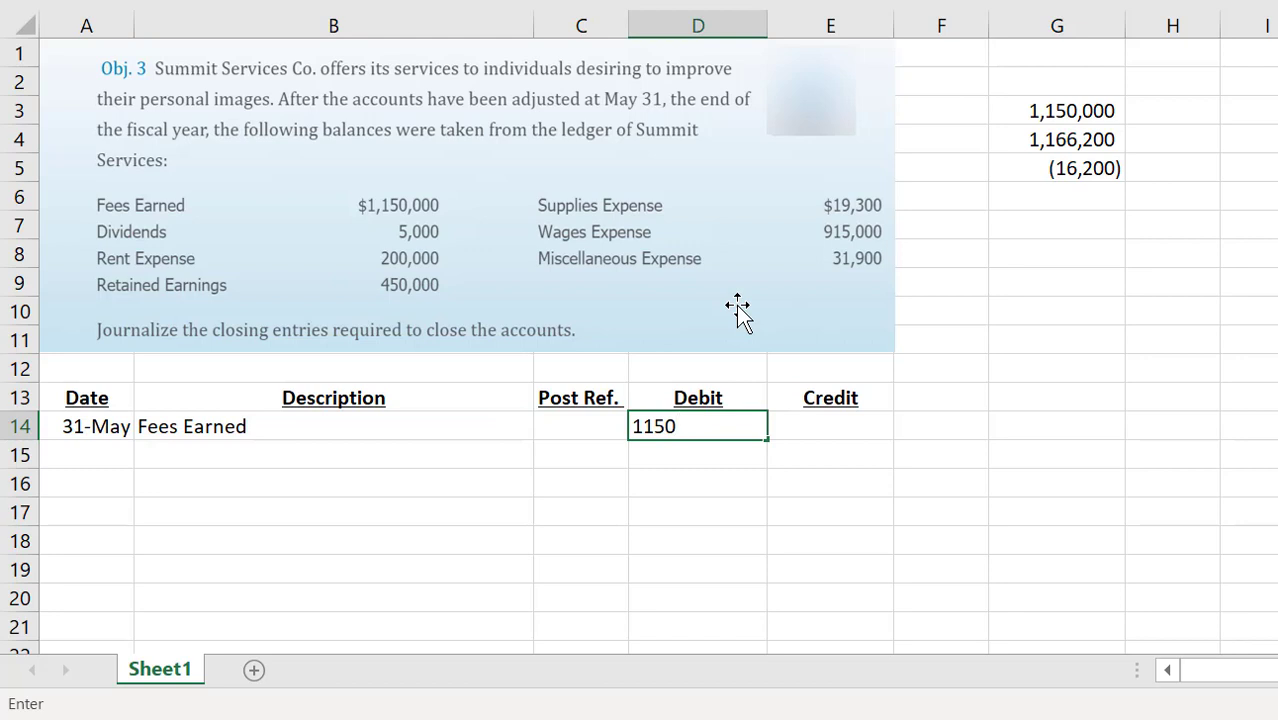
key("Return")
key("Left")
key("Left")
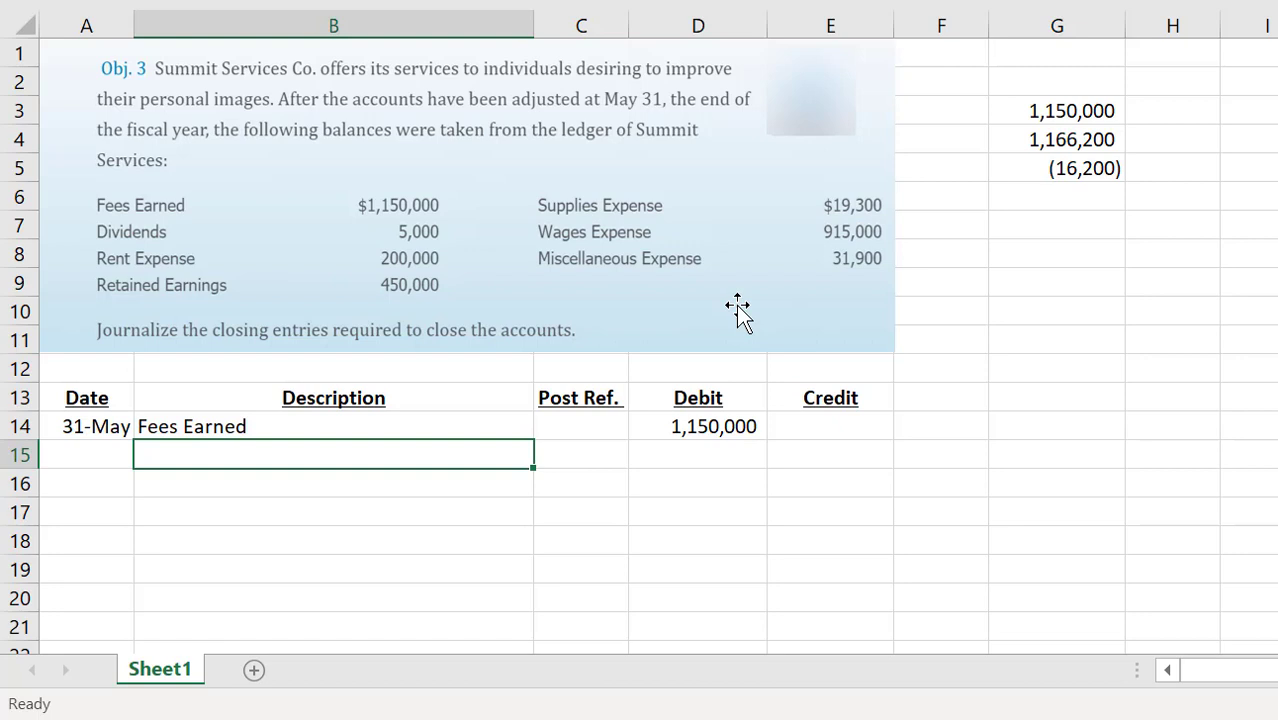
Debit Retained Earnings 16,200 in row 15 of the closing entry.
type("Retained Earnings")
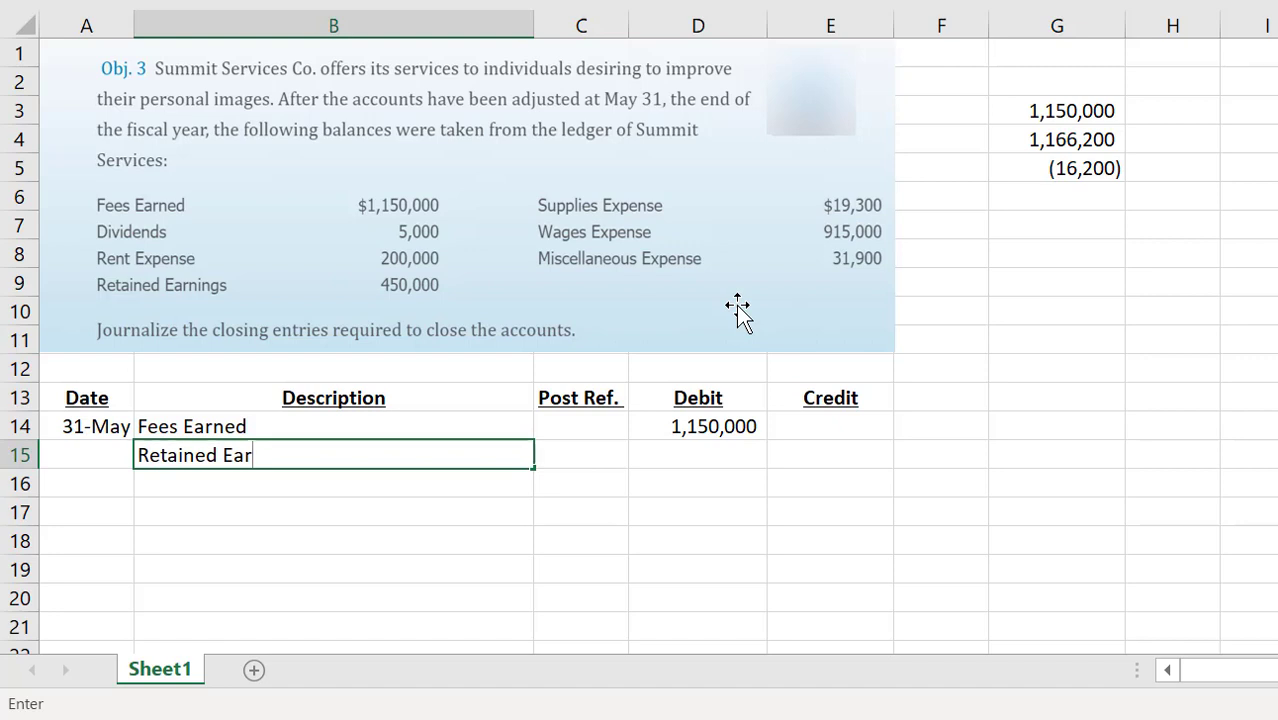
key("ctrl+Return")
key("Tab")
key("Tab")
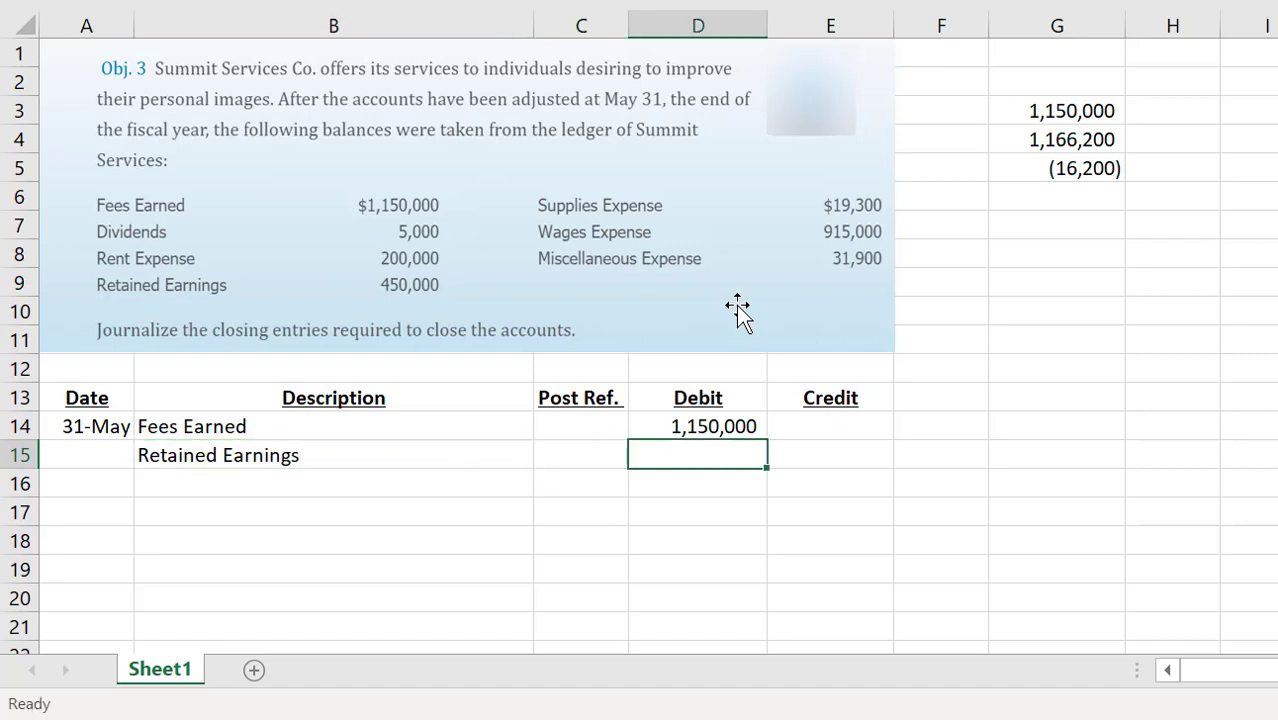
type("16200")
key("Return")
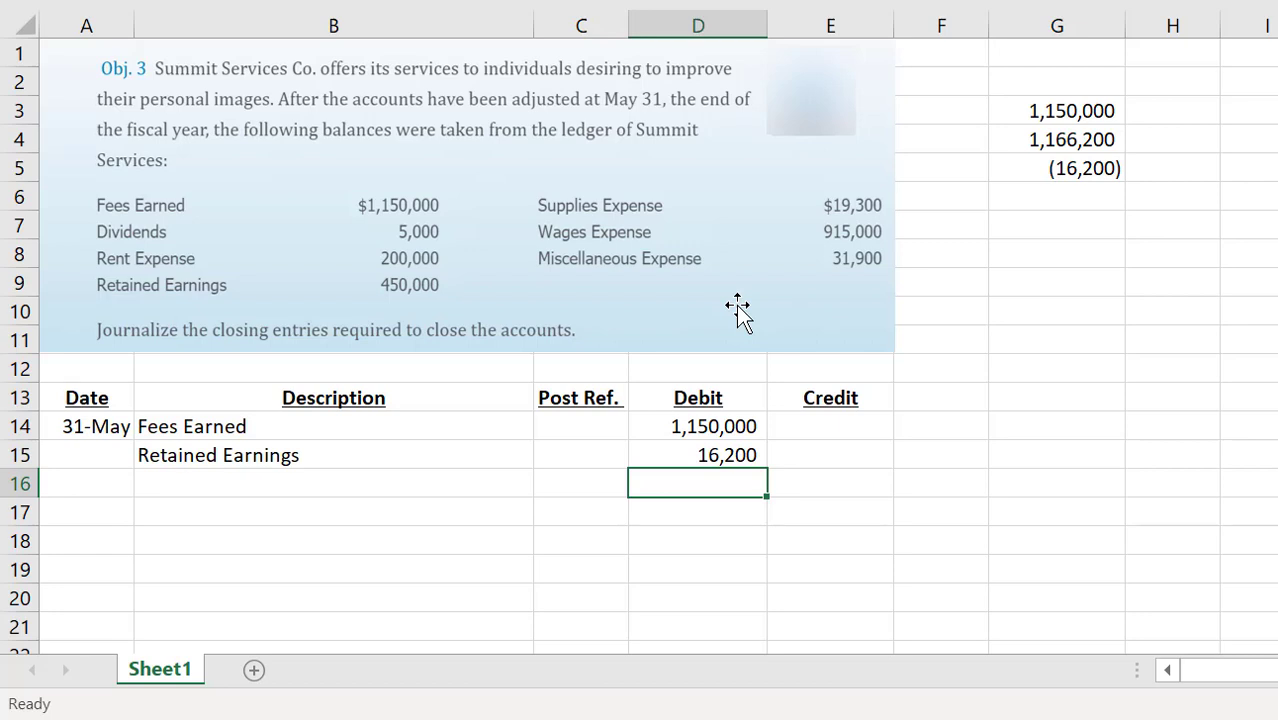
Credit Rent Expense 200,000 and Supplies Expense 19,300 on the next two rows.
key("Left")
key("Left")
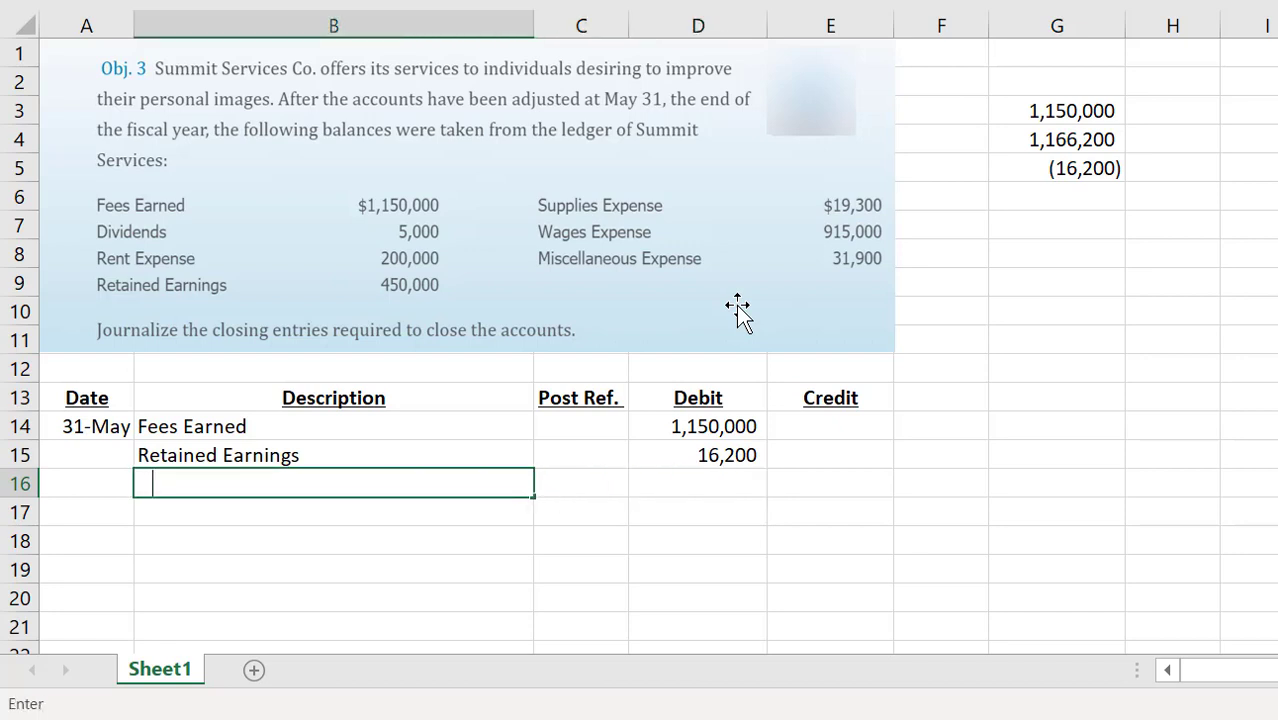
type("Rent Expense")
key("ctrl+Return")
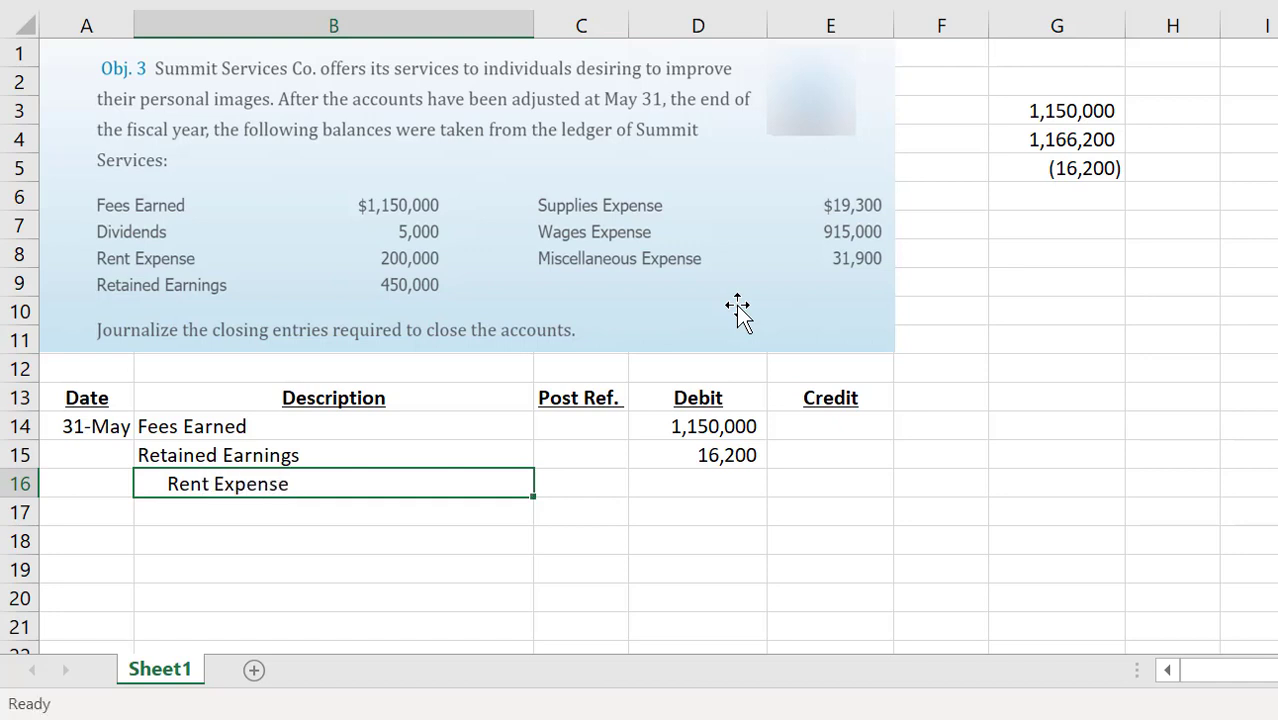
key("Right")
key("Right")
key("Right")
type("200000")
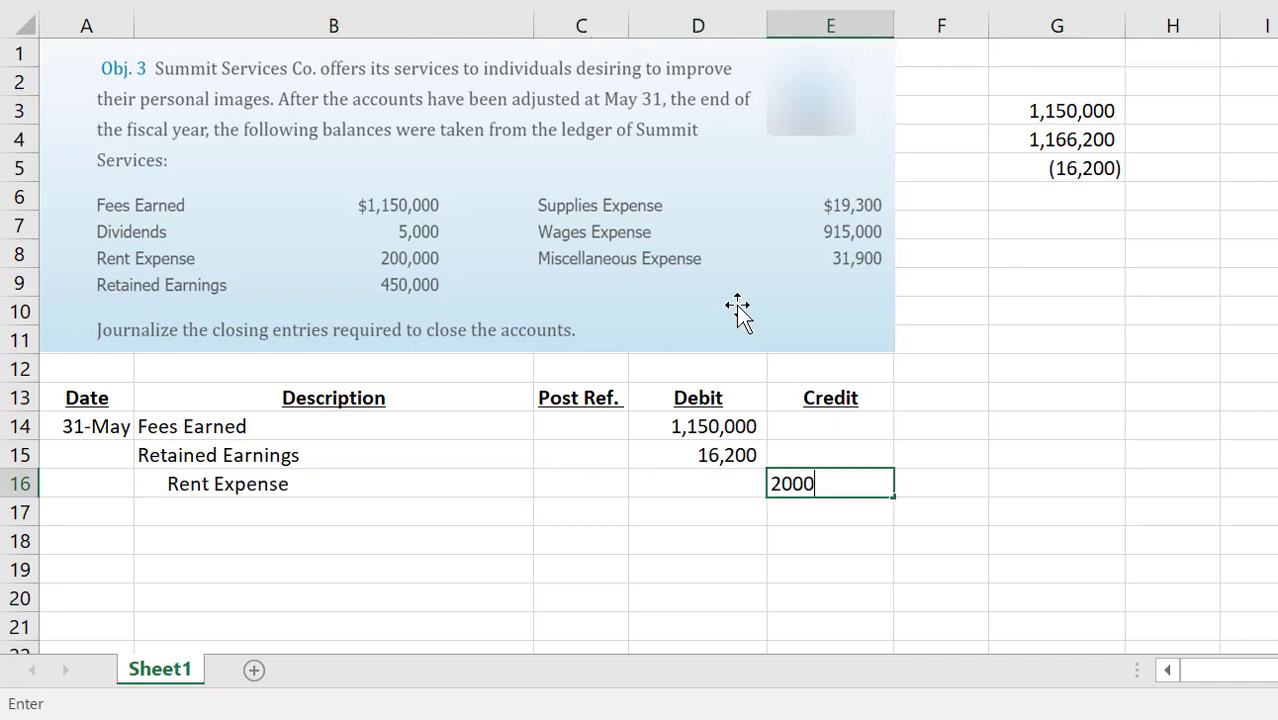
key("Return")
key("Left")
key("Left")
key("Left")
type("S")
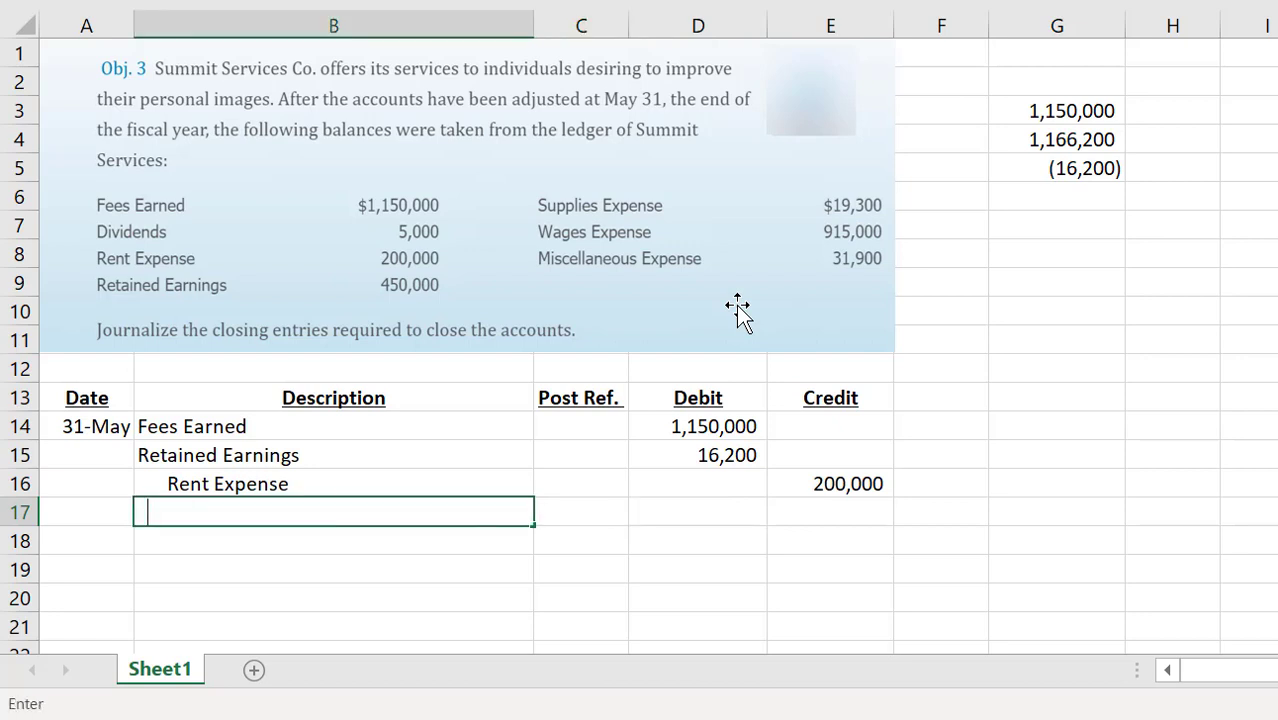
type("upplies Expense")
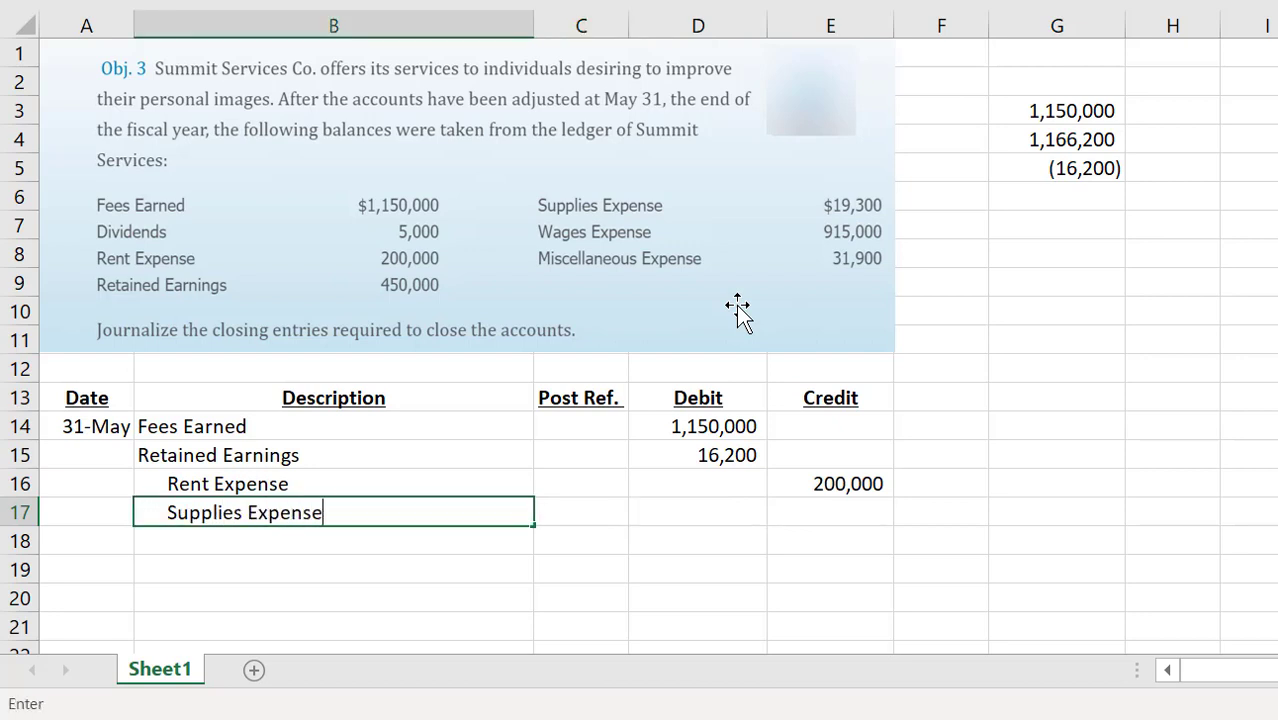
key("Right")
key("Right")
key("Right")
type("19300")
key("Return")
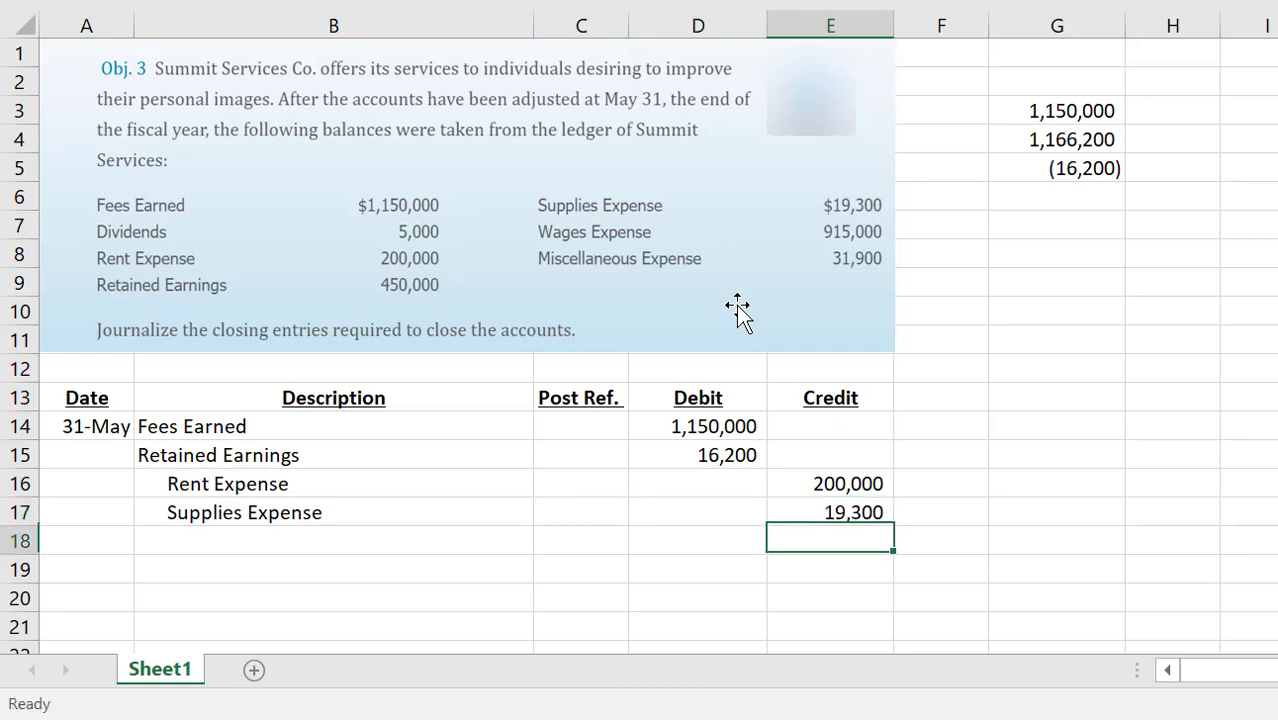
Credit Wages Expense 915,000 and Miscellaneous Expense 31,900 on the following rows.
key("Left")
key("Left")
key("Left")
type("Wages E")
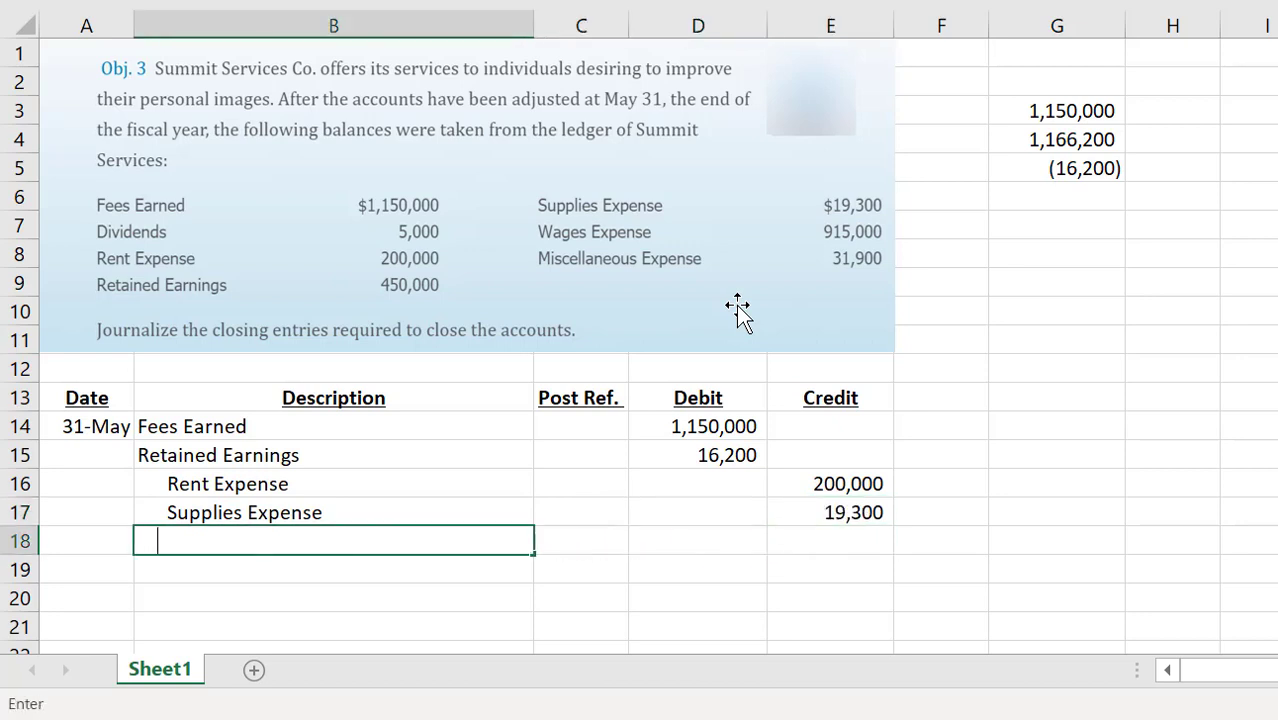
type("xpense")
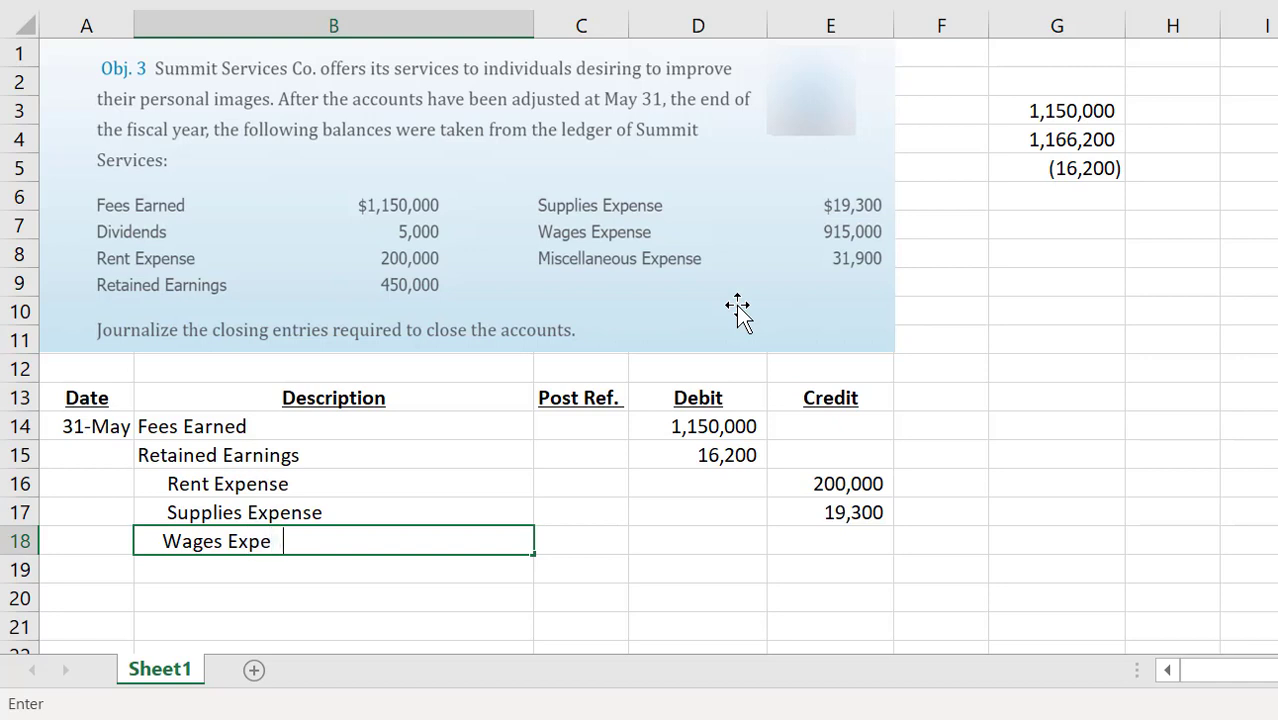
key("Right")
key("Right")
key("Right")
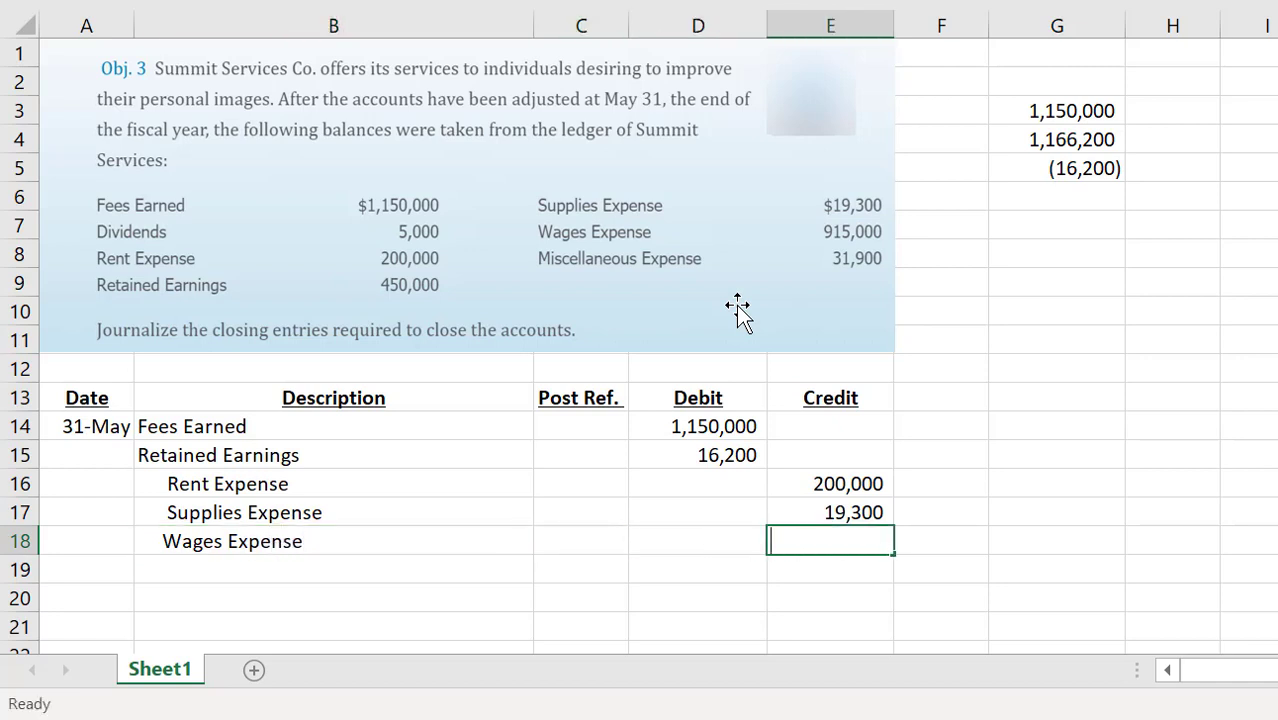
type("915000")
key("Return")
key("Left")
key("Left")
key("Left")
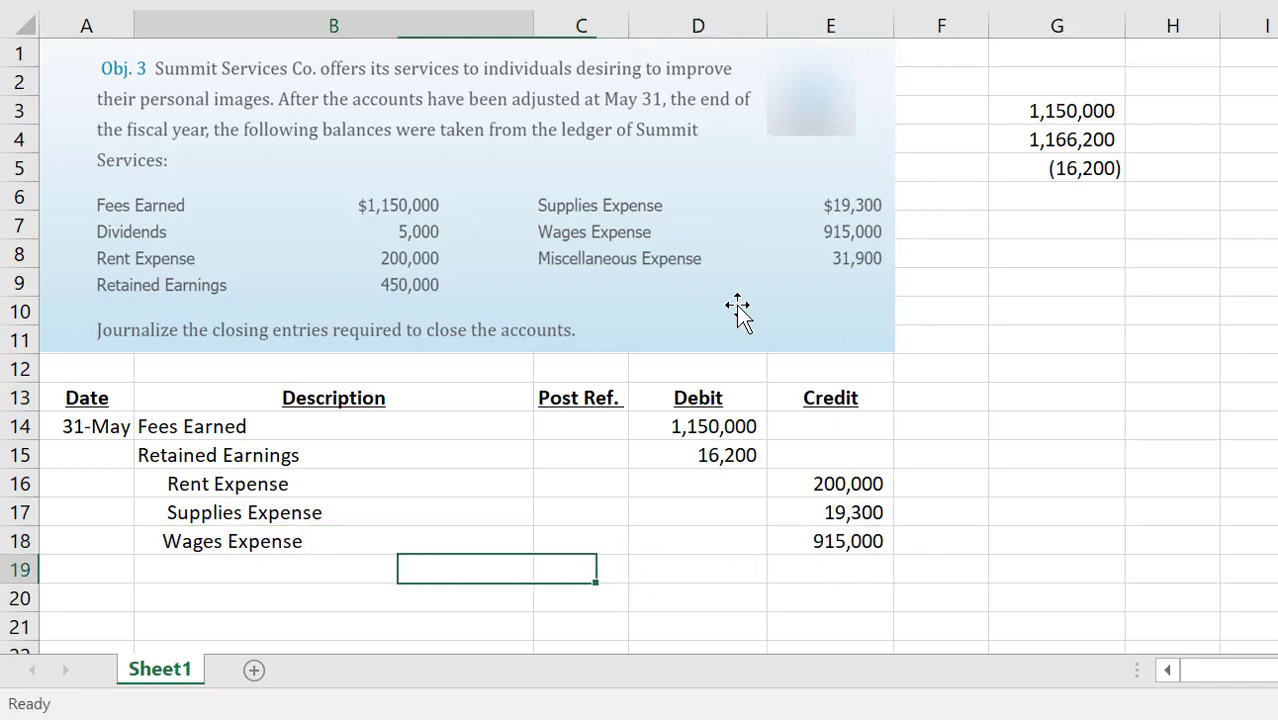
type("Mis")
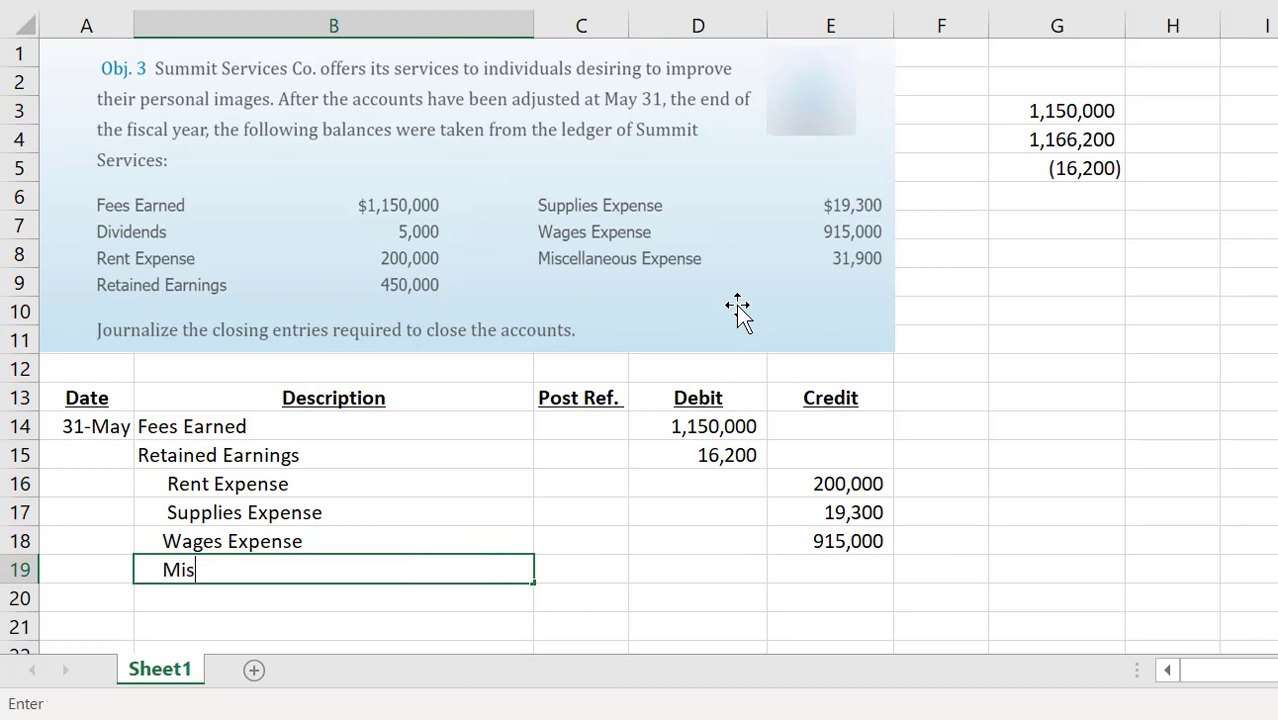
type("cellaneous Expense")
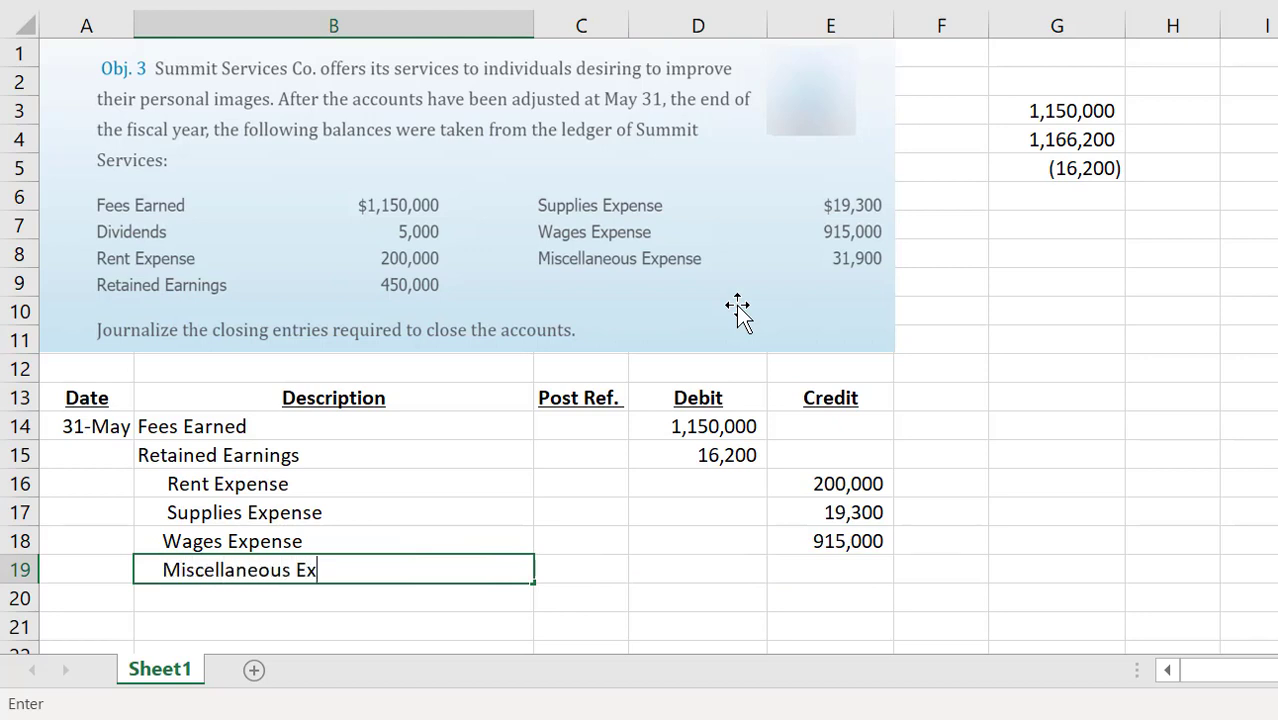
key("Right")
key("Right")
key("Right")
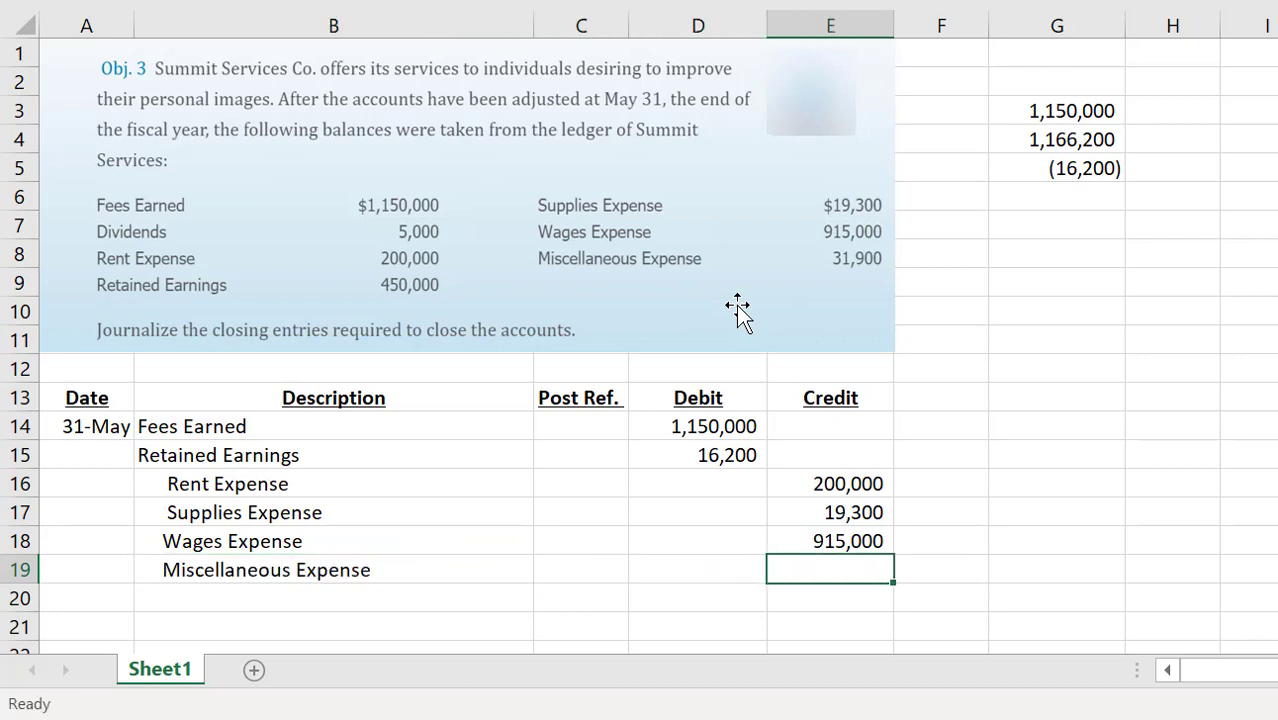
type("31900")
key("Return")
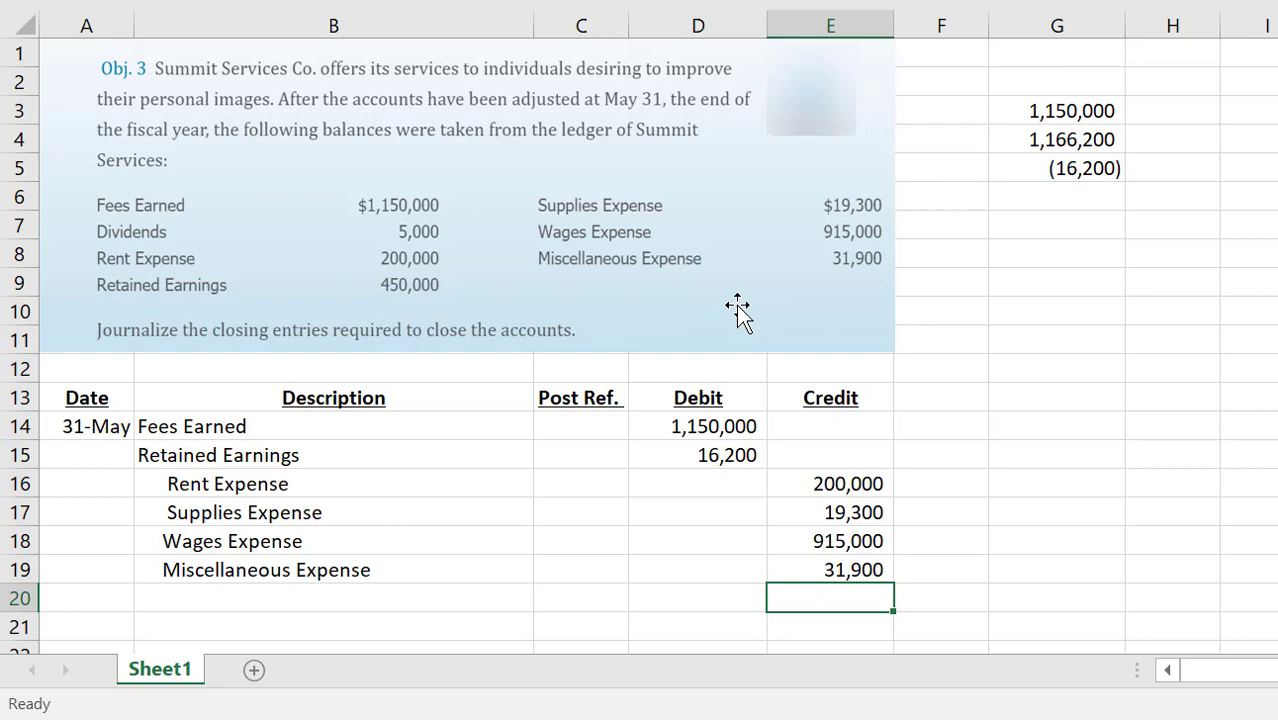
After a blank row, start a 31-May entry in row 21 debiting Retained Earnings 5,000.
key("Down")
key("Left")
key("Left")
key("Left")
key("Left")
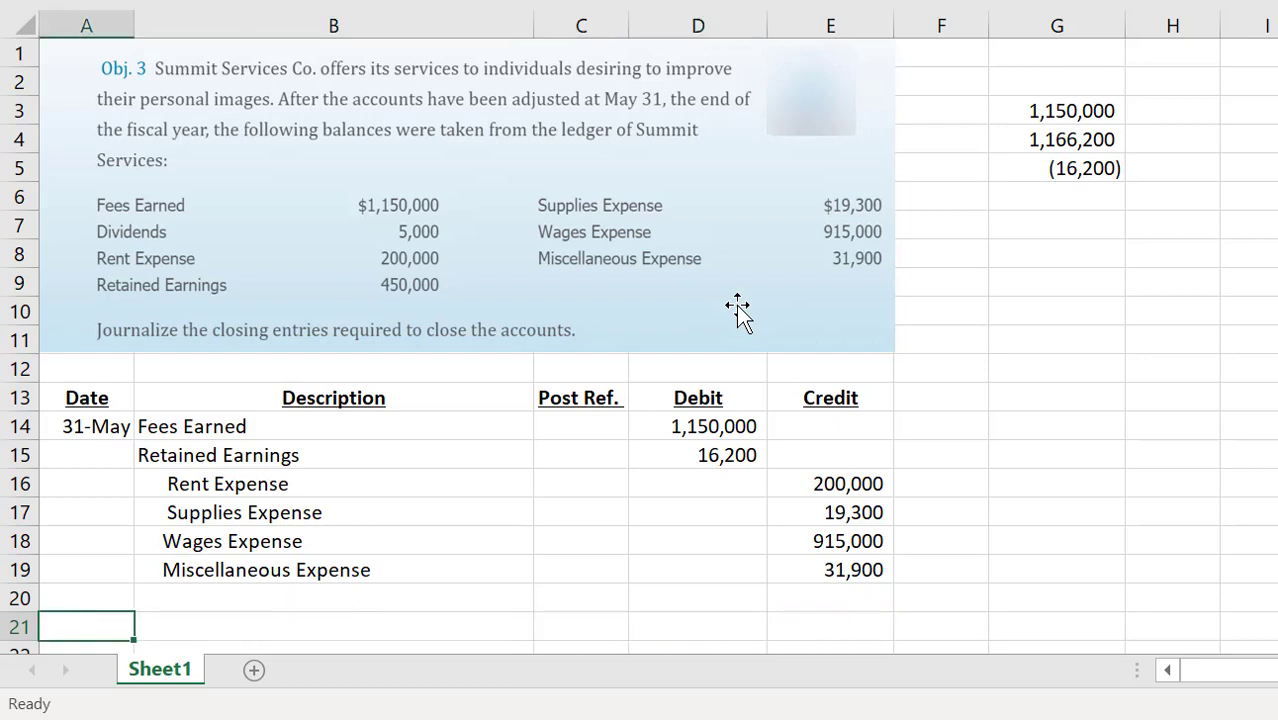
type("5/31")
key("Return")
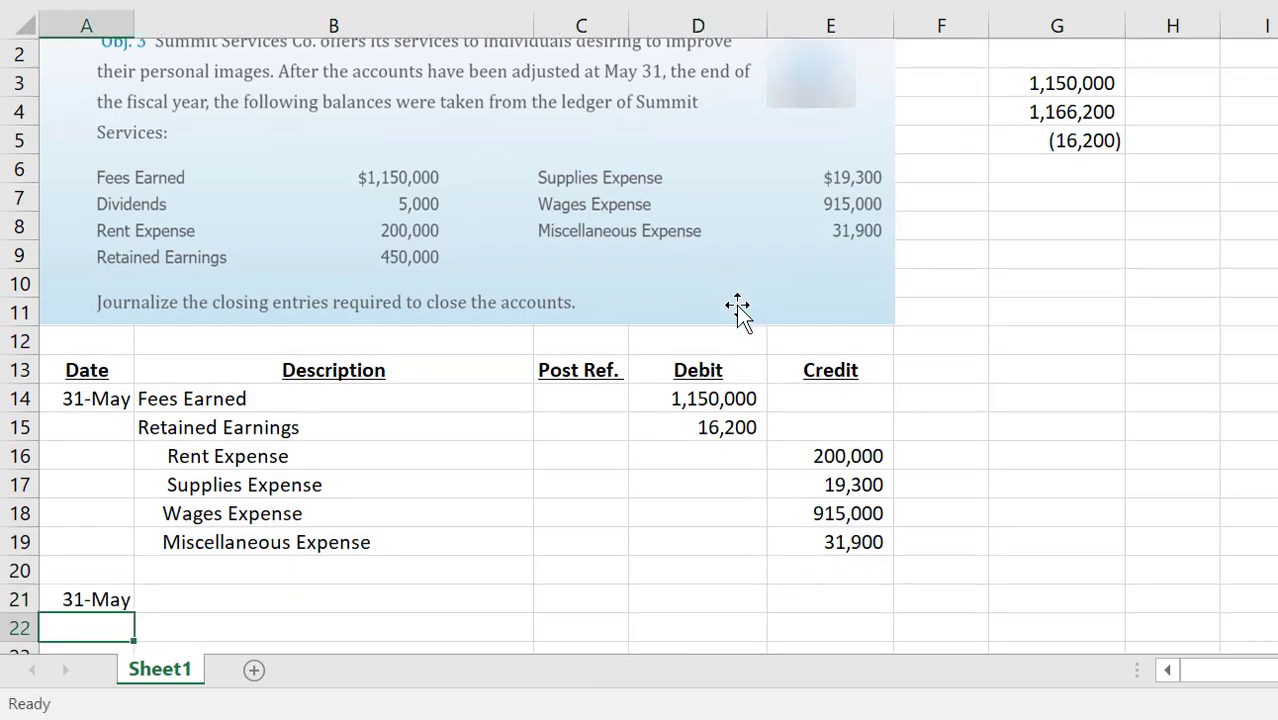
key("Up")
key("Right")
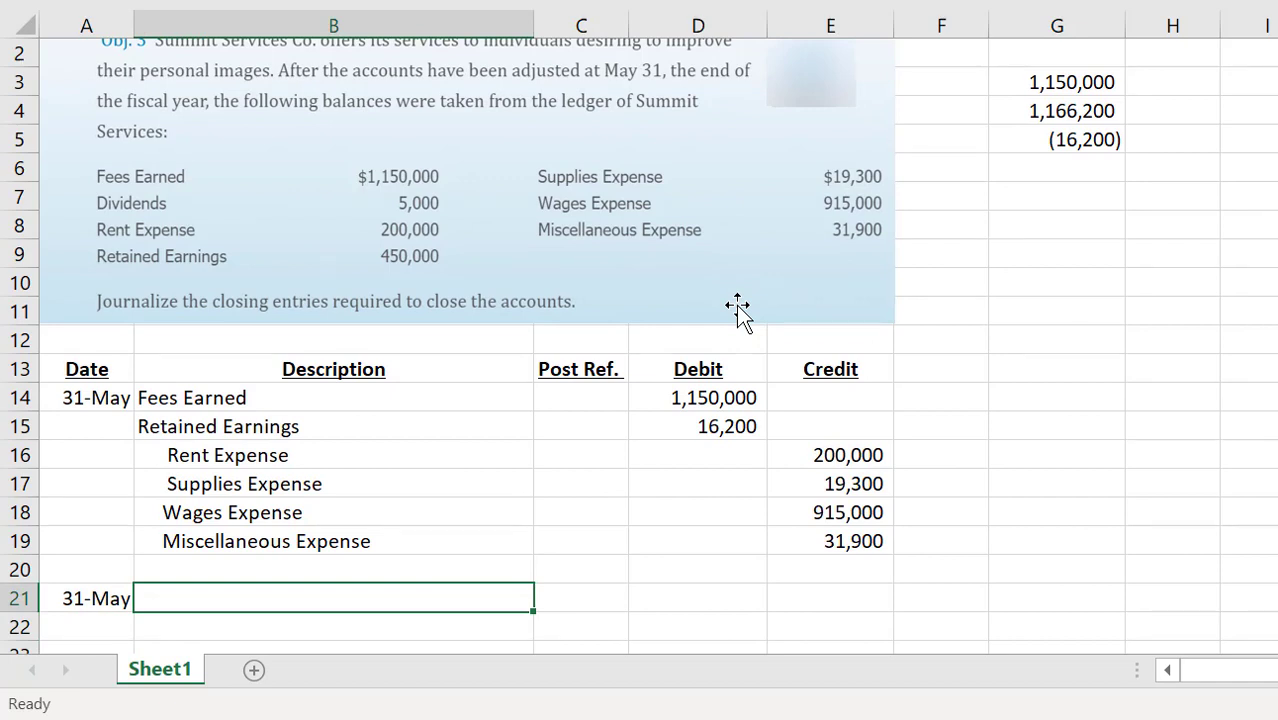
type("Retained Earnings")
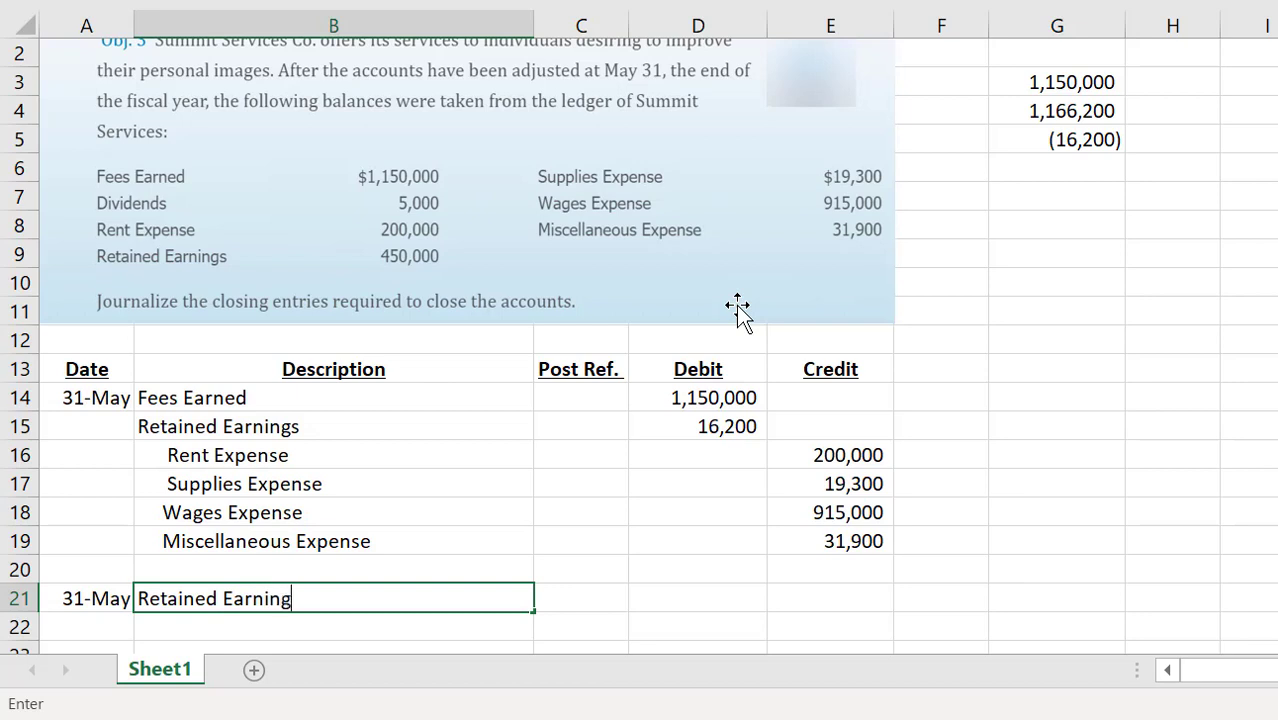
key("Tab")
key("Tab")
type("5000")
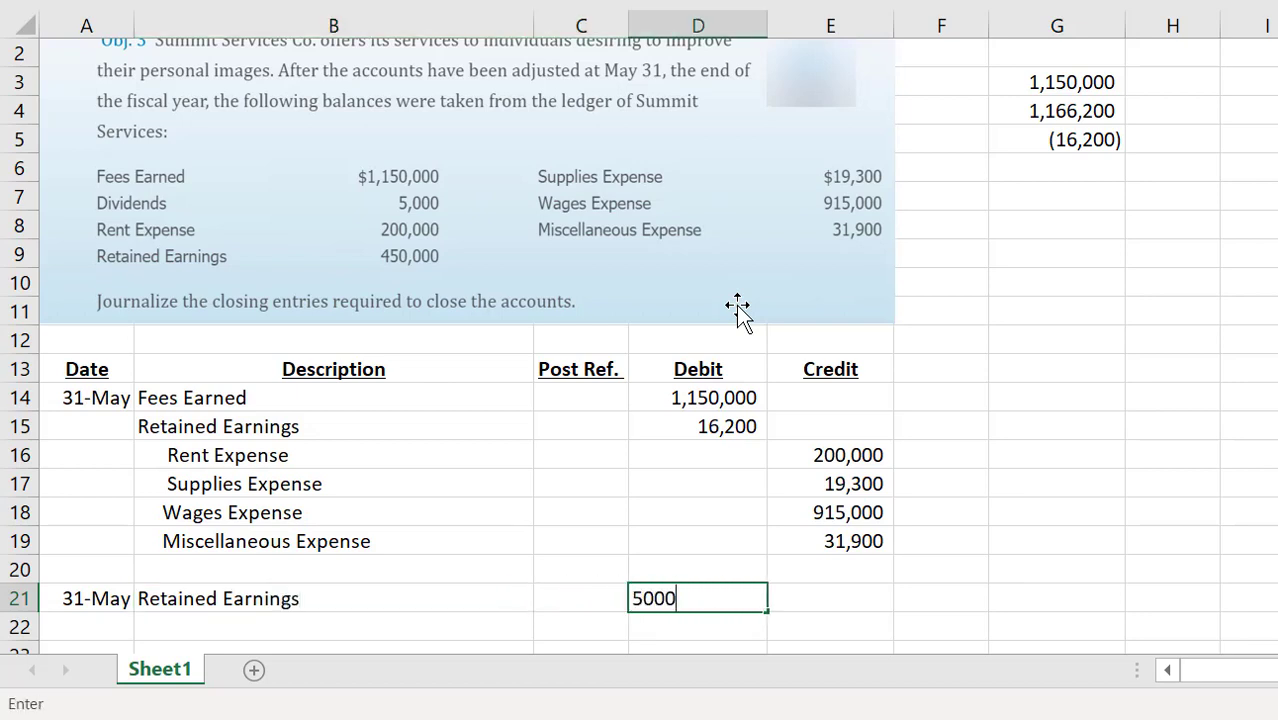
key("Return")
Credit Dividends 5,000 on the line below.
key("Left")
key("Left")
type("Di")
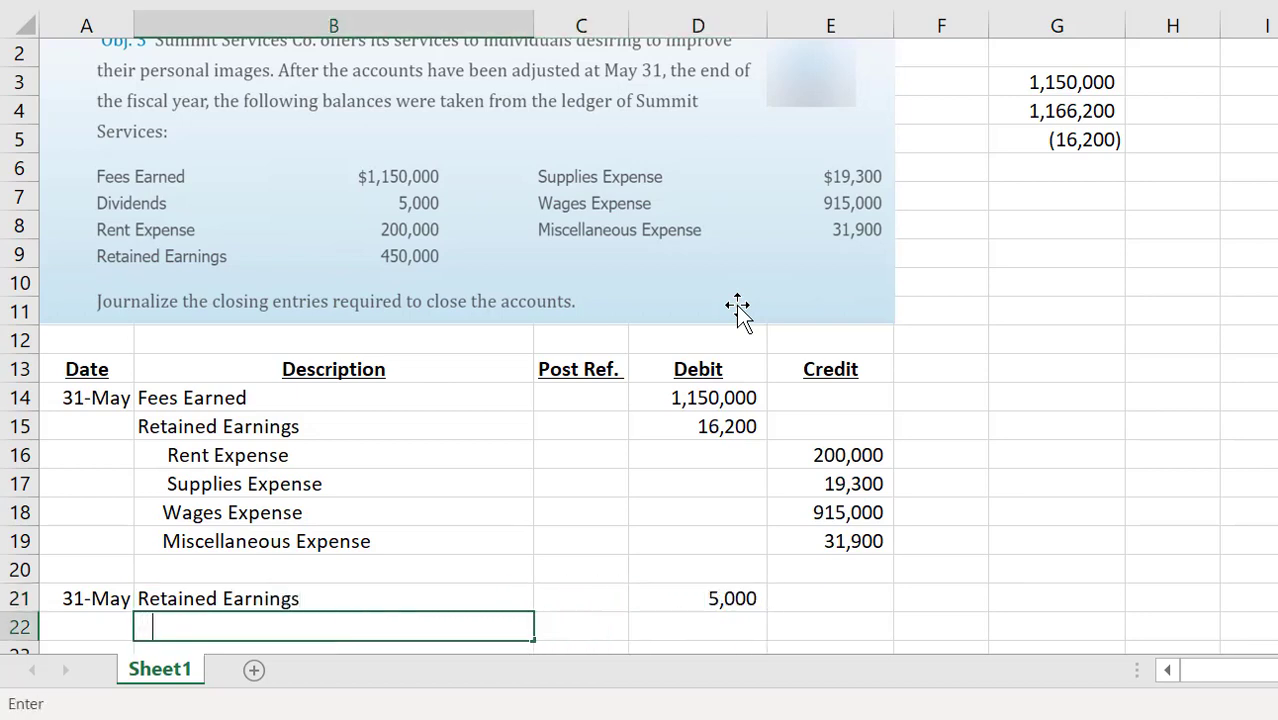
type("vidends")
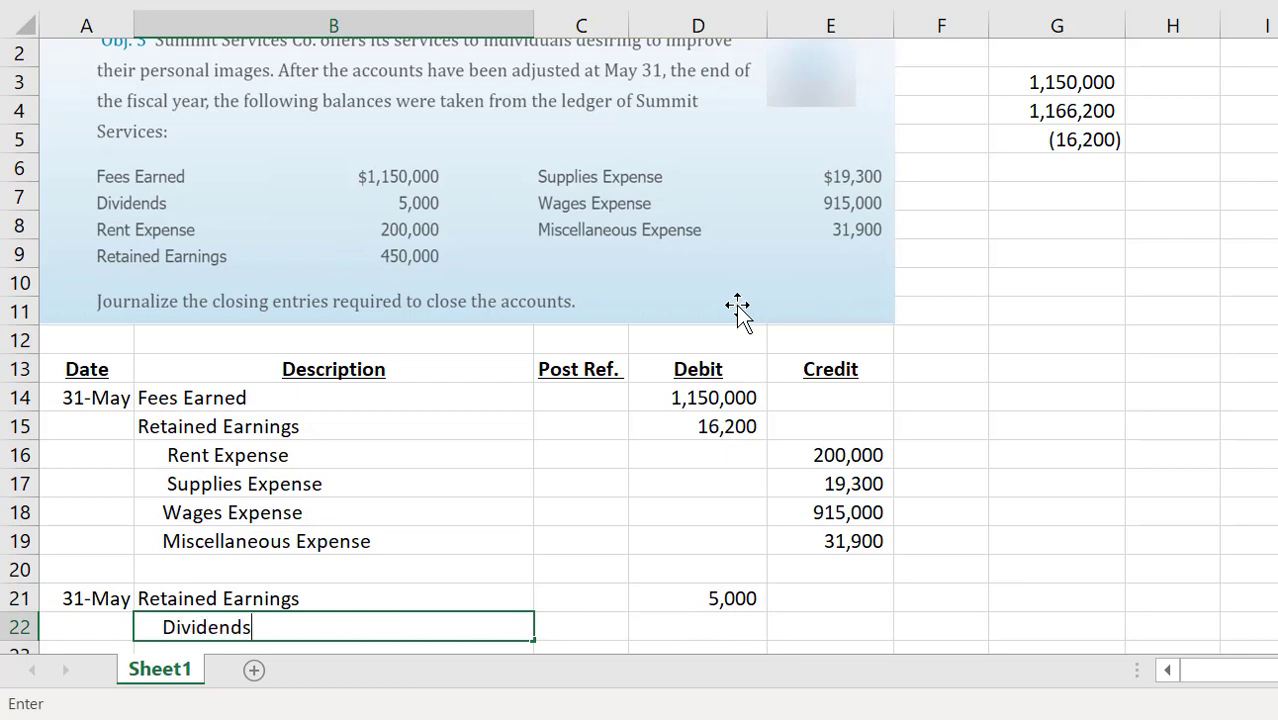
key("Right")
key("Right")
key("Right")
type("5000")
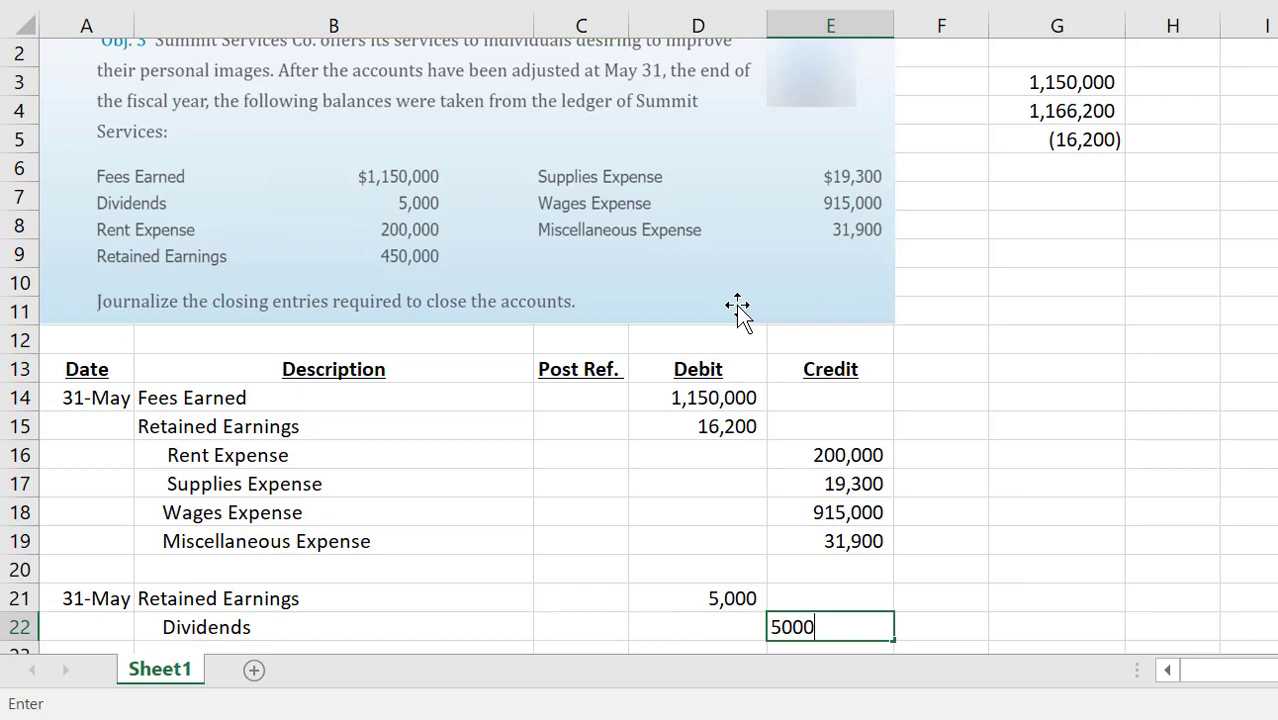
key("Return")
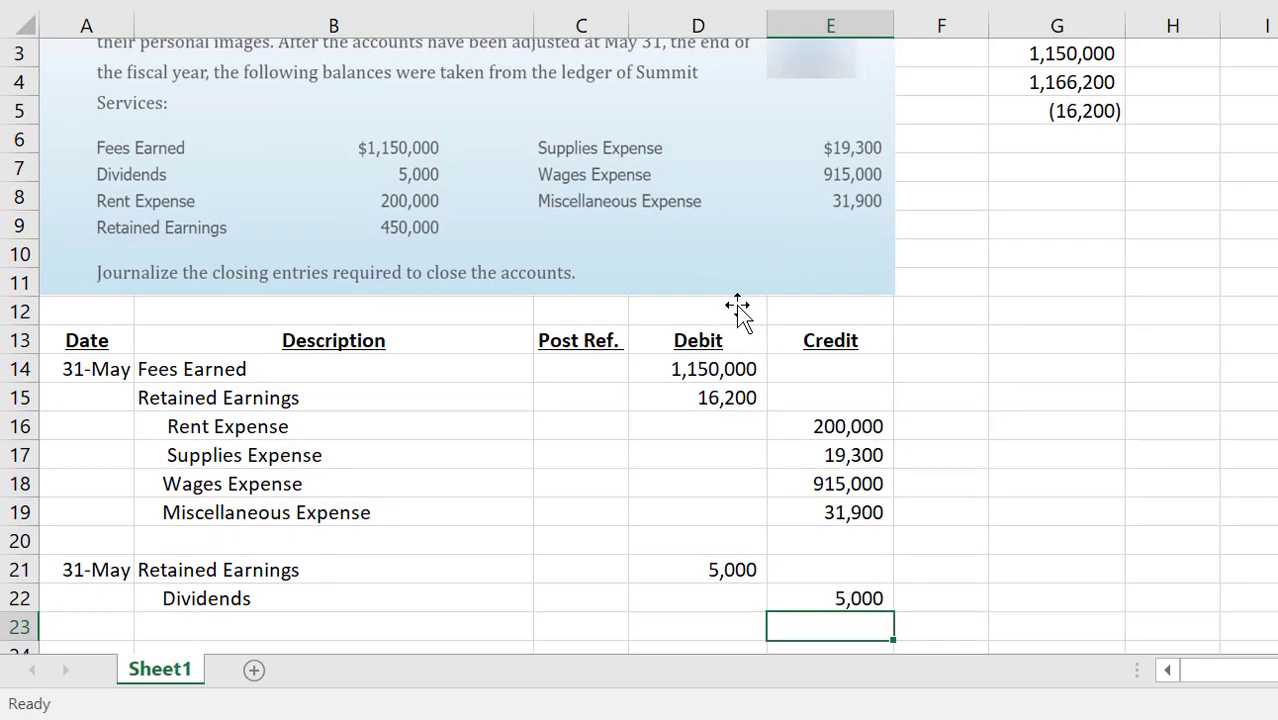